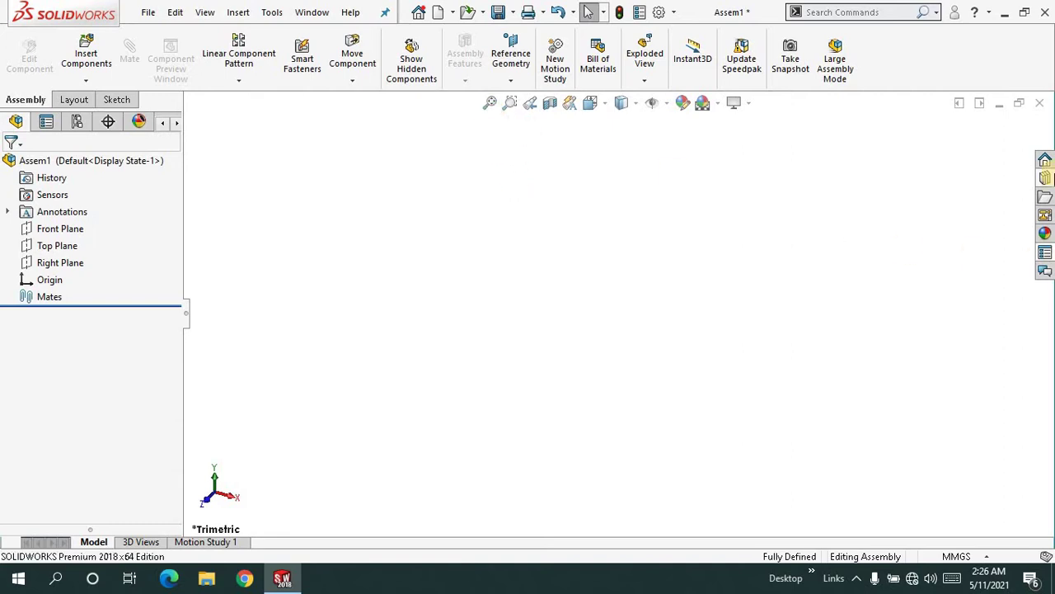
- Add in the SOLIDWORKS Toolbox from the Design Library
left_click(1044, 177)
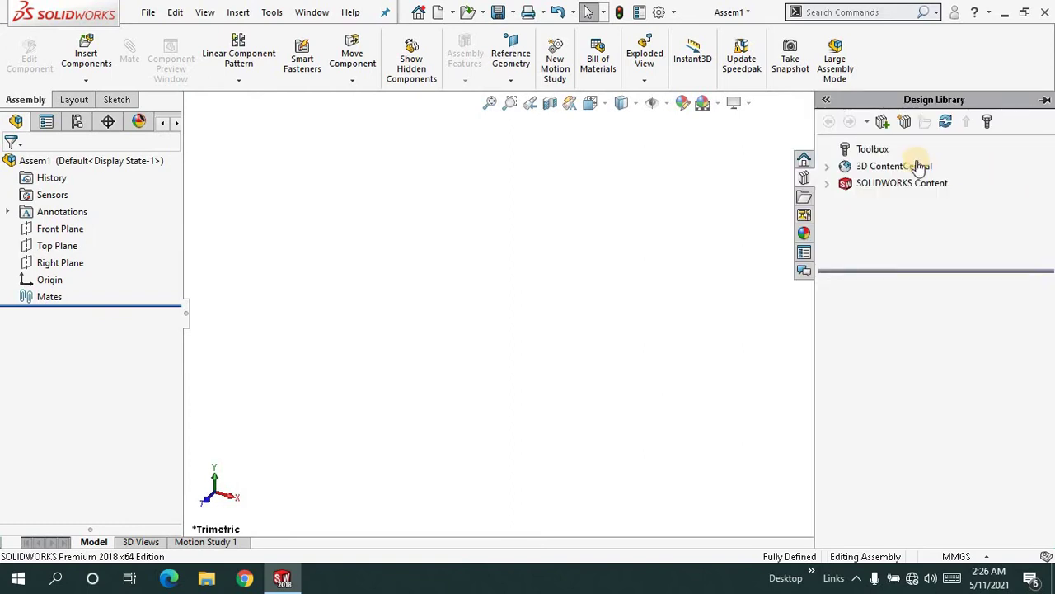
left_click(872, 151)
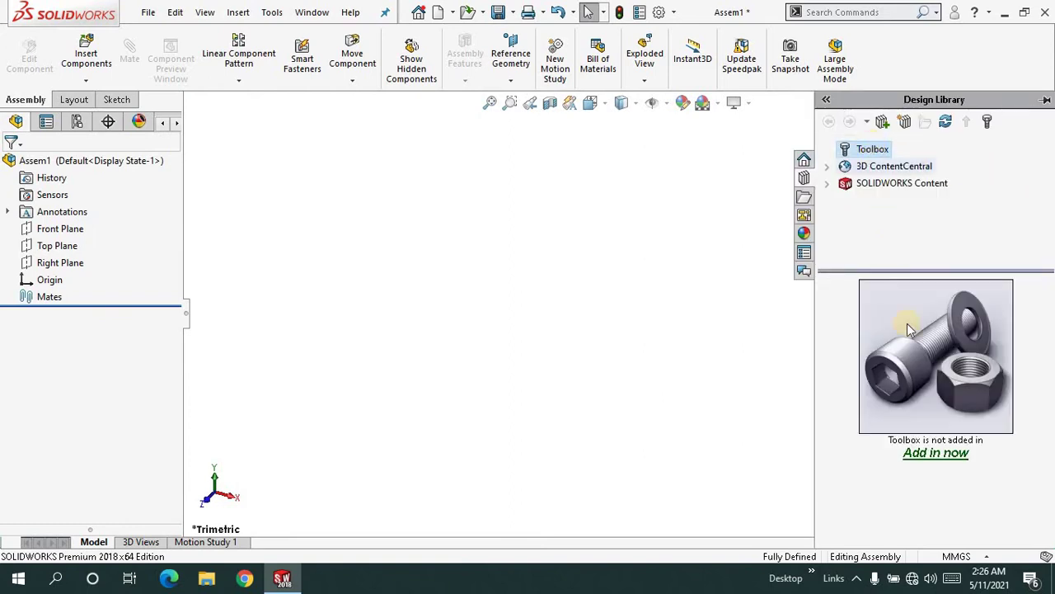
left_click(937, 452)
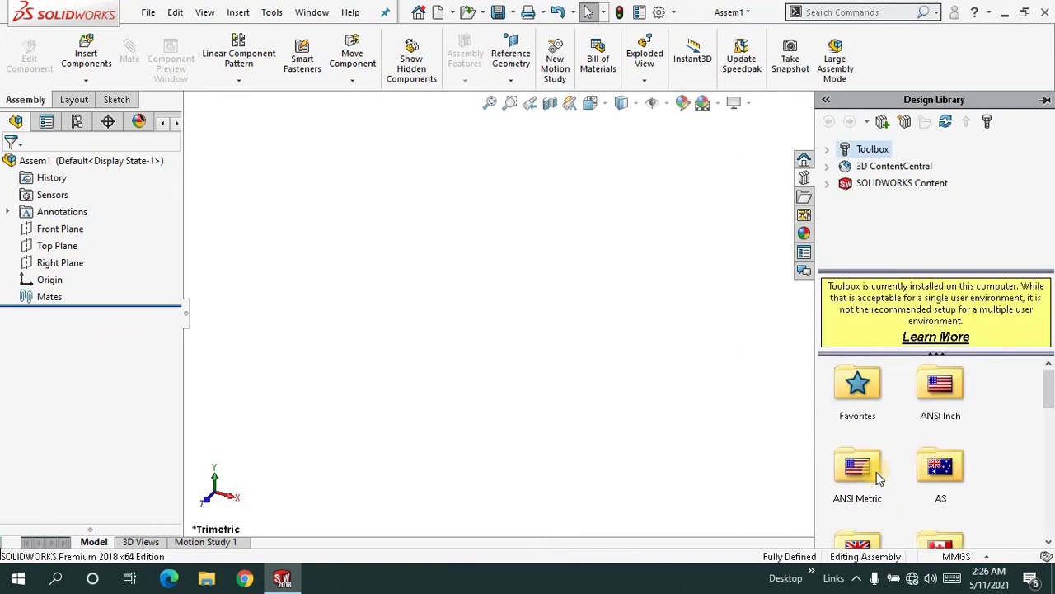
- Insert a Spur Gear from the Toolbox's ANSI Metric power transmission gears into the empty assembly
double_click(877, 474)
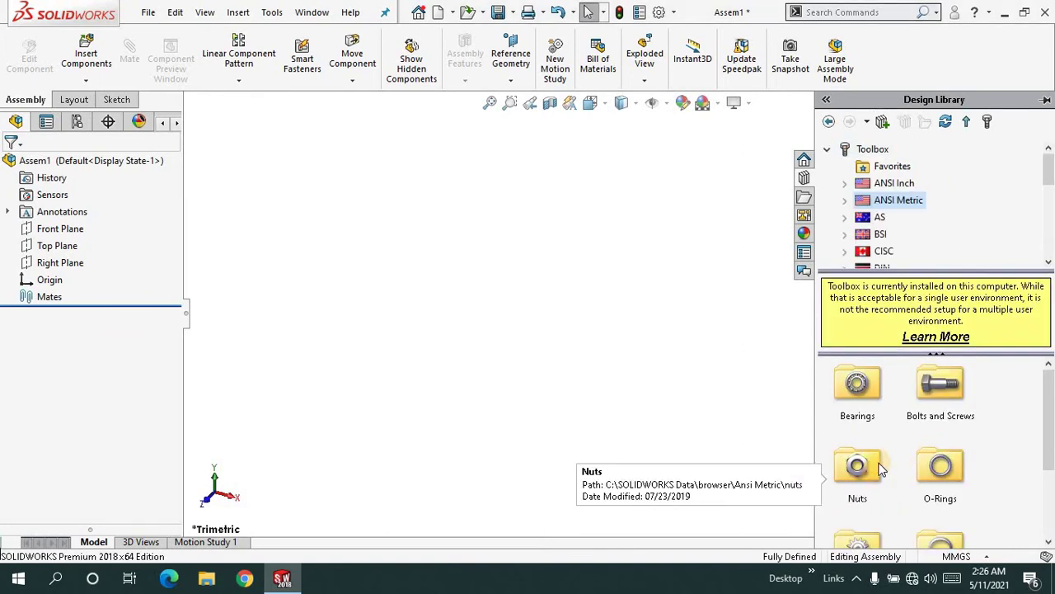
scroll(878, 474, "down", 2)
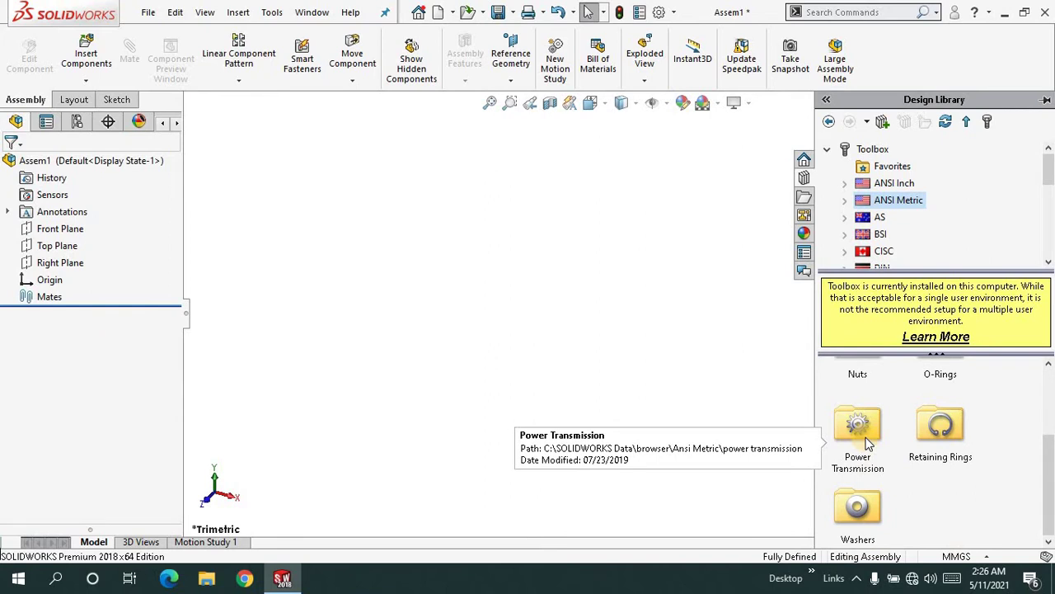
double_click(861, 437)
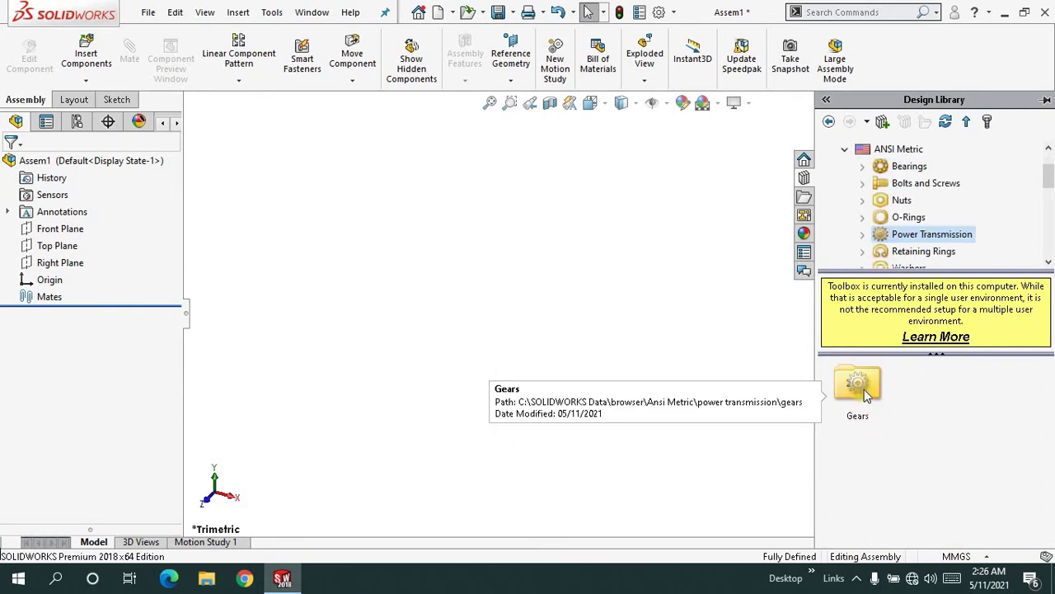
double_click(864, 390)
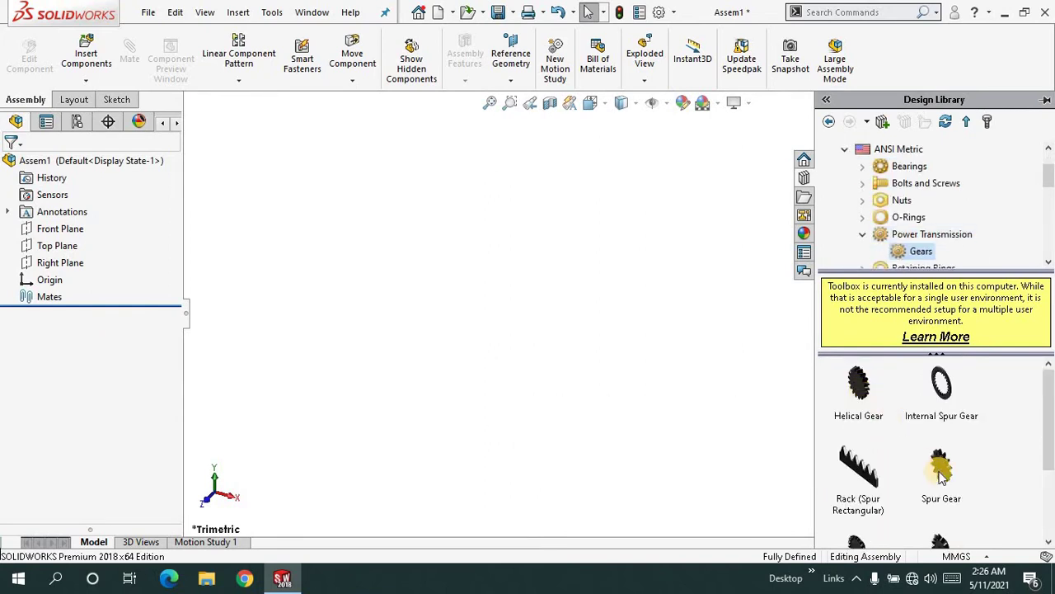
left_click_drag(940, 478, 575, 345)
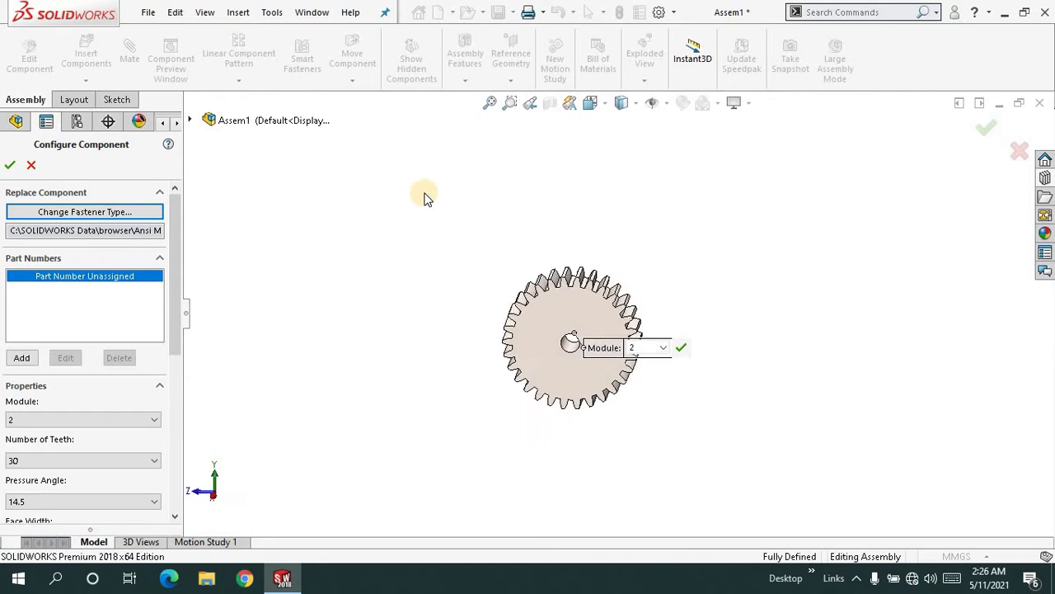
- Set the spur gear's pressure angle to 20 in its component configuration
left_click(489, 103)
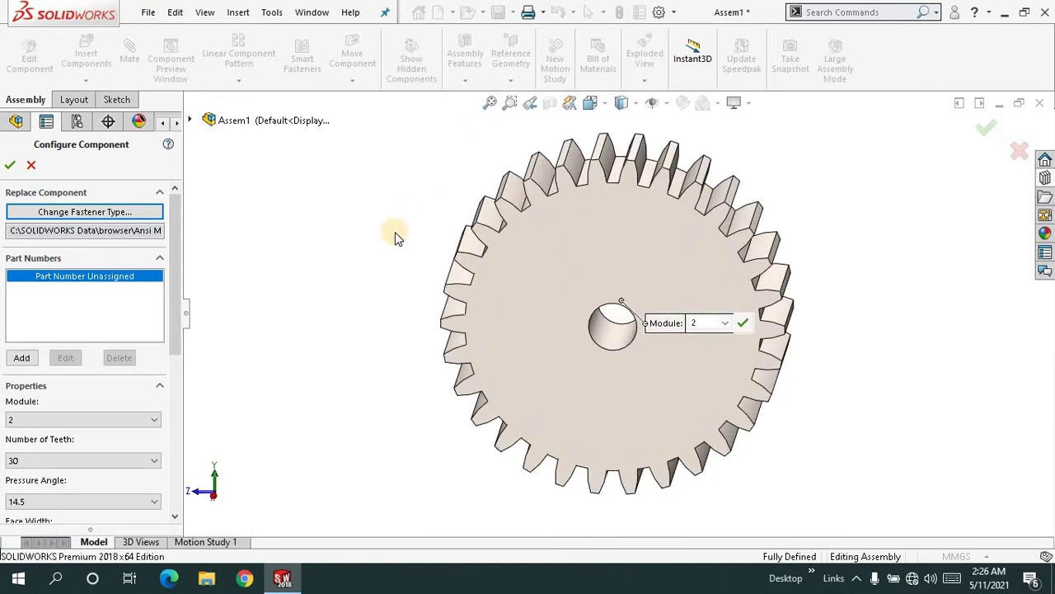
middle_click_drag(395, 232, 355, 240)
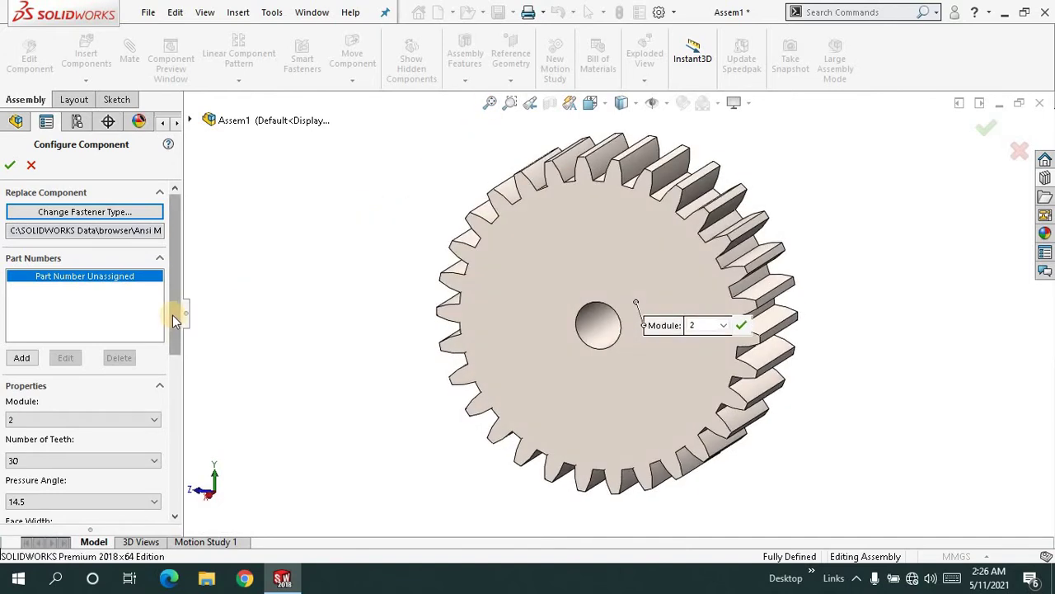
left_click_drag(174, 320, 173, 352)
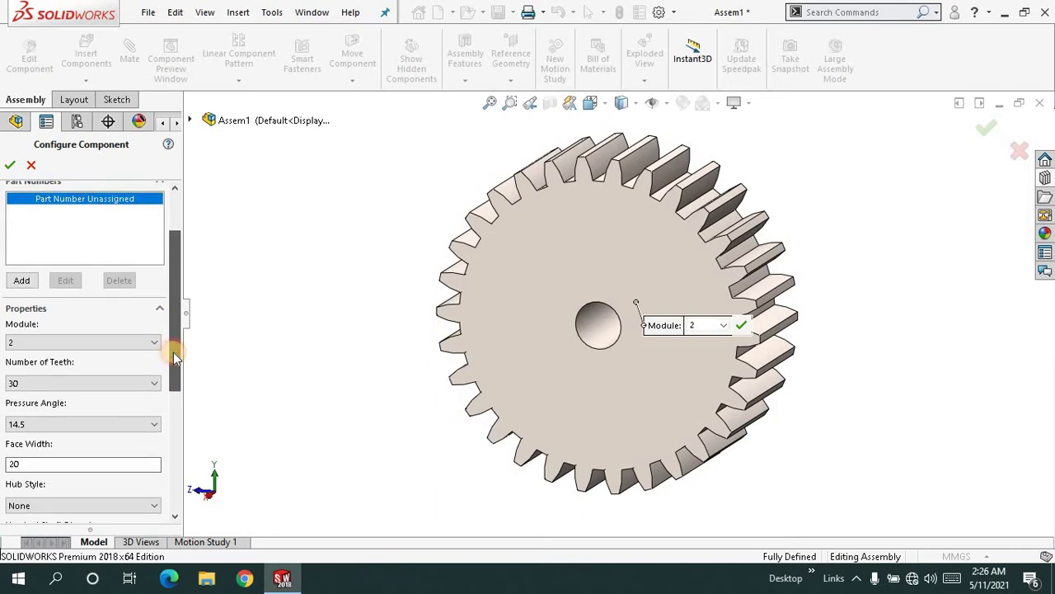
scroll(169, 351, "down", 1)
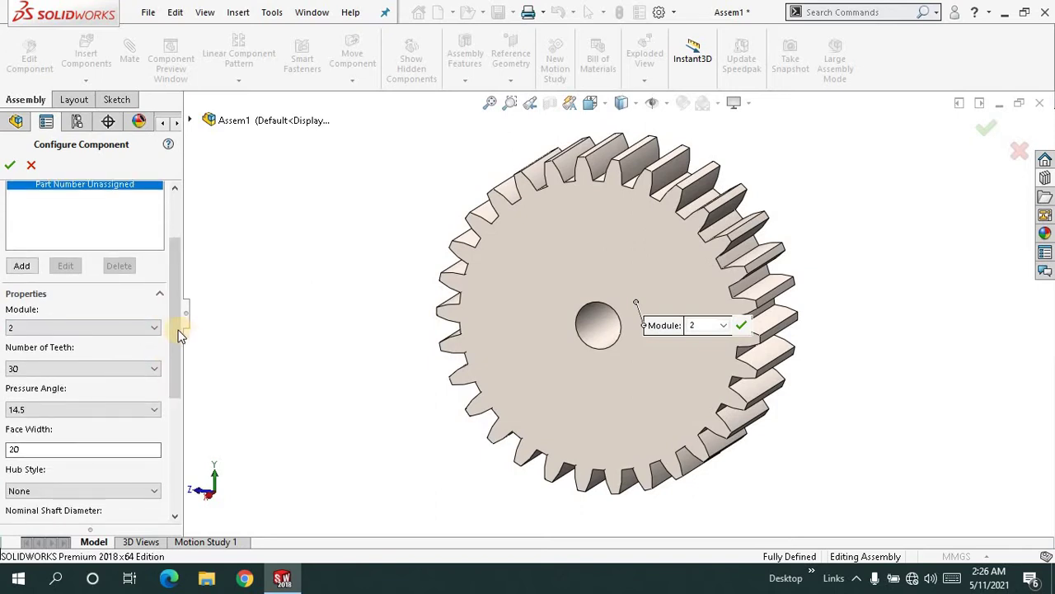
scroll(170, 337, "down", 1)
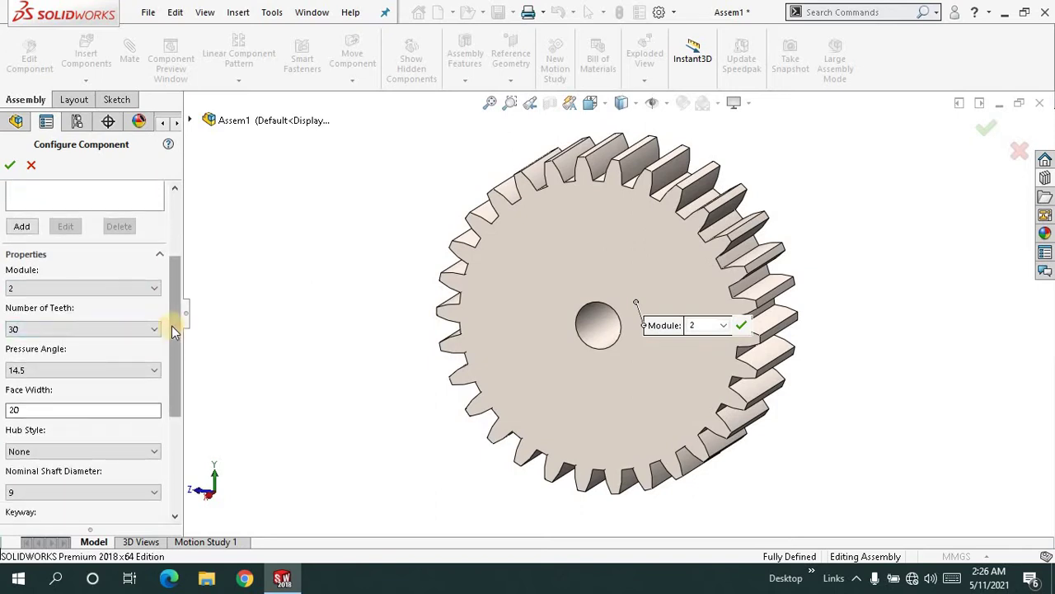
left_click_drag(171, 326, 174, 351)
left_click(154, 326)
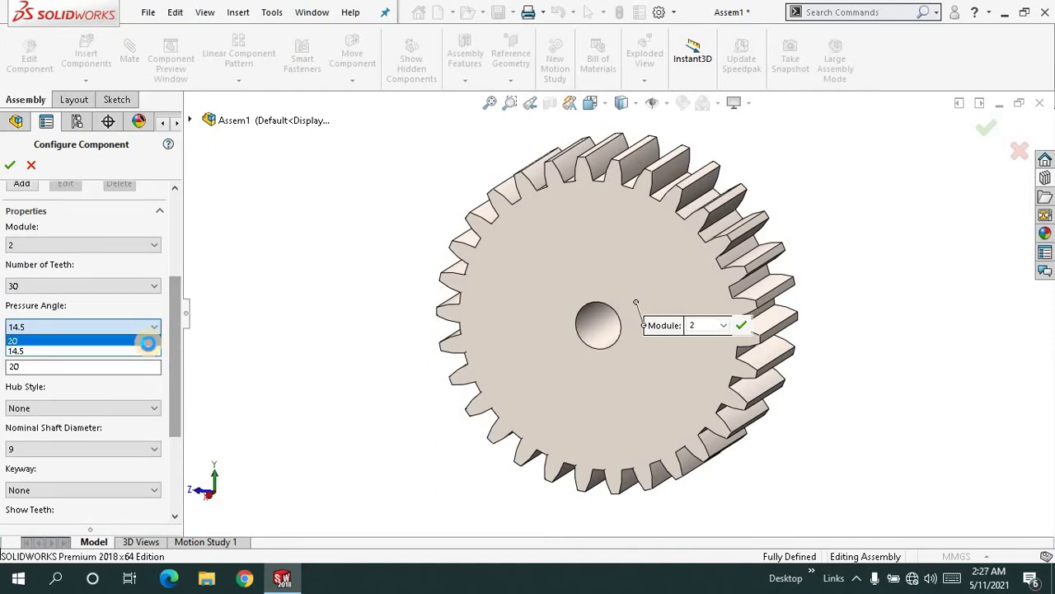
left_click(147, 341)
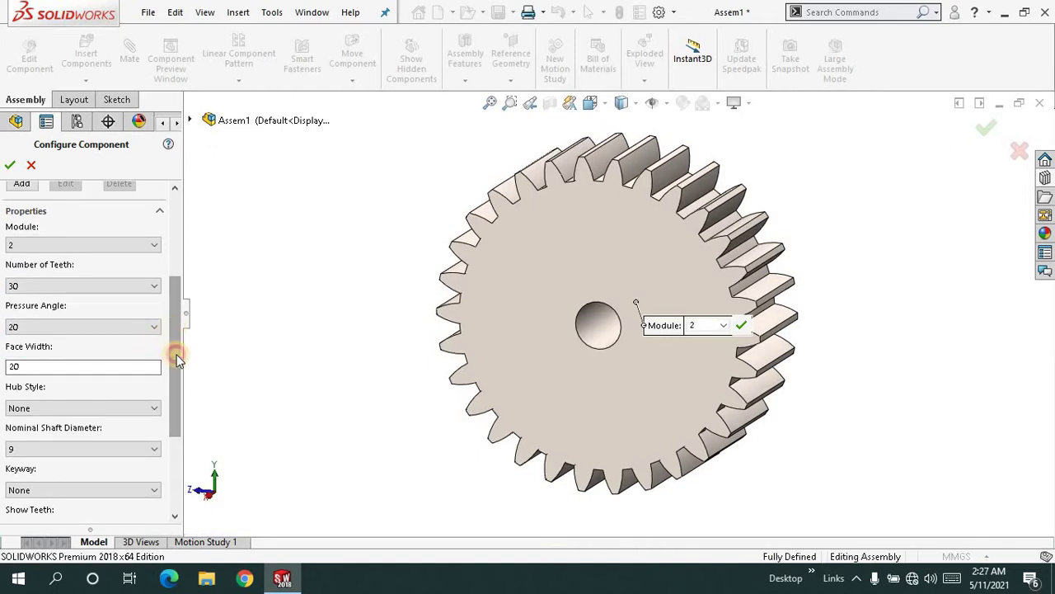
- Keep the gear's hub style at None and set its nominal shaft diameter to 17
scroll(176, 358, "down", 2)
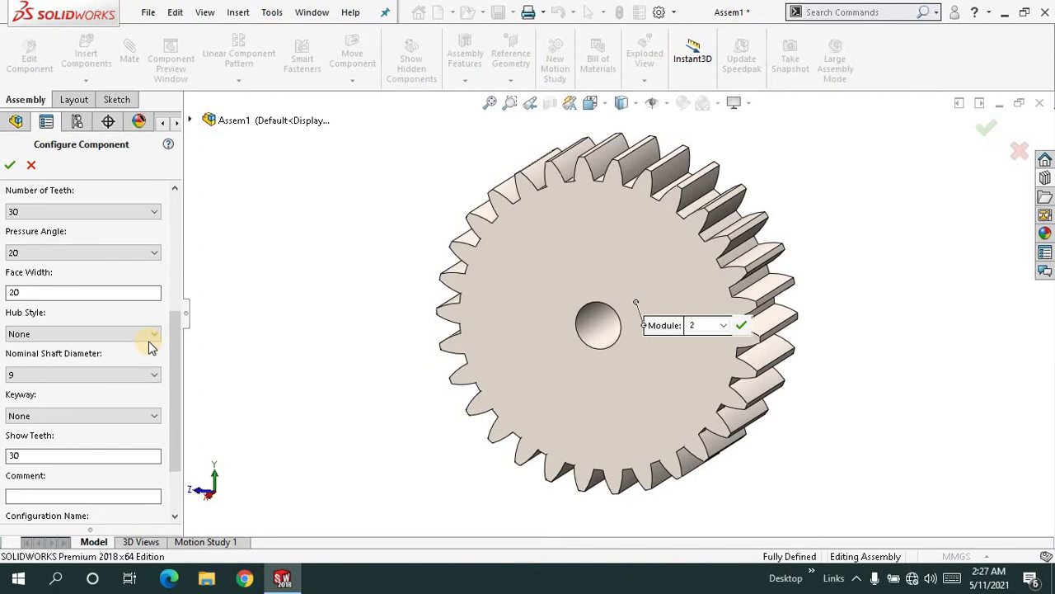
left_click(152, 342)
left_click(155, 340)
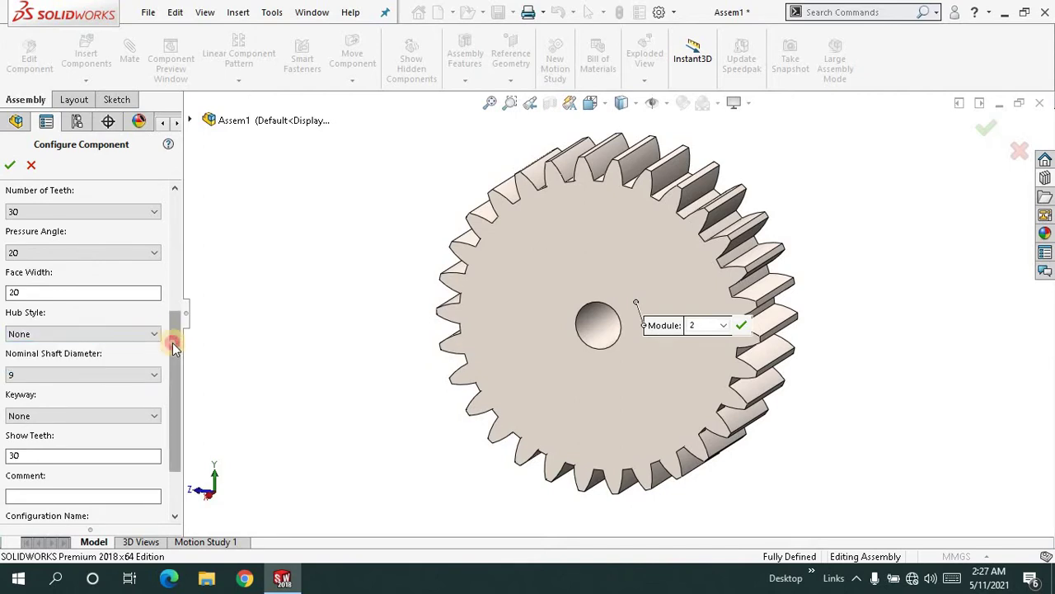
scroll(175, 352, "down", 1)
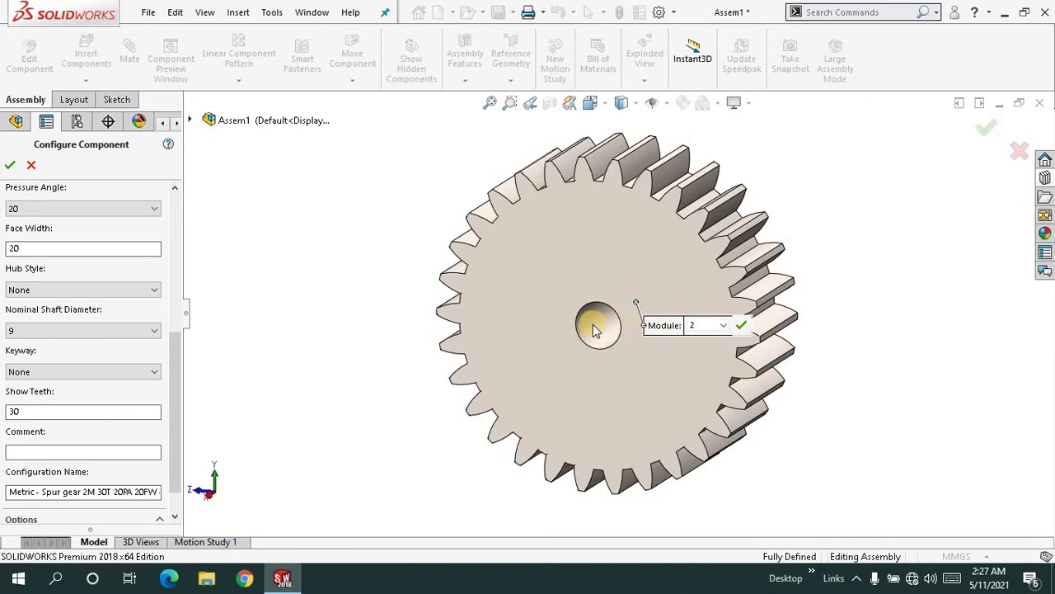
left_click(155, 331)
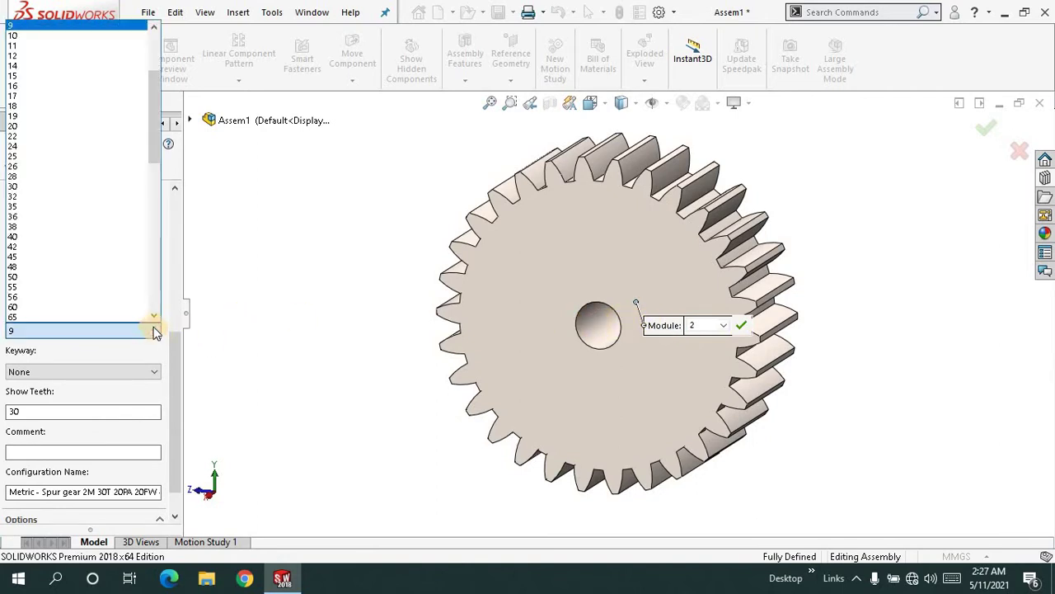
left_click(65, 96)
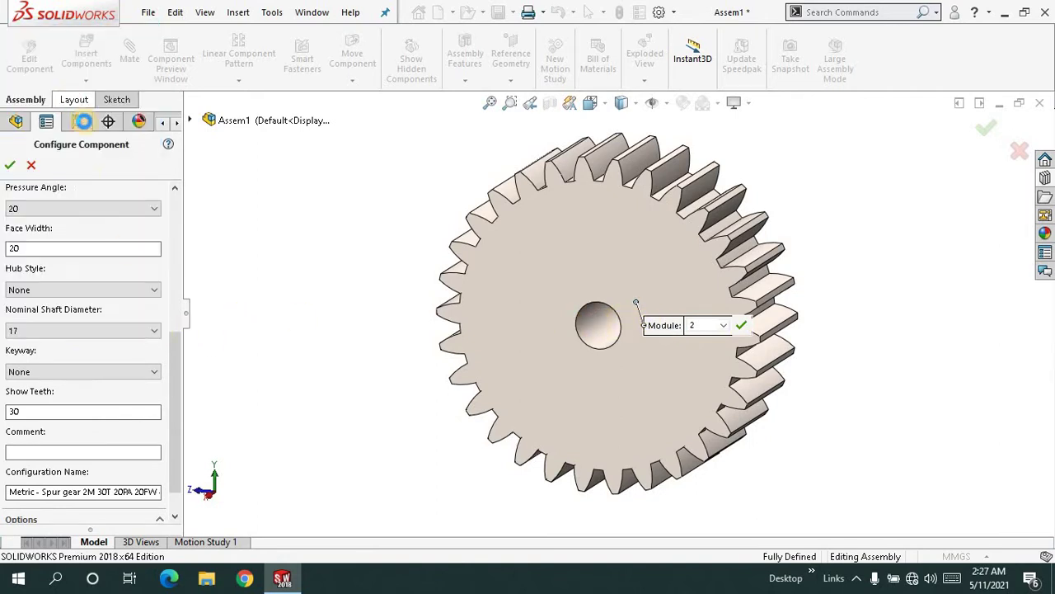
- Give the gear bore a Square(1) keyway and accept the component configuration
left_click_drag(169, 372, 169, 402)
left_click(153, 335)
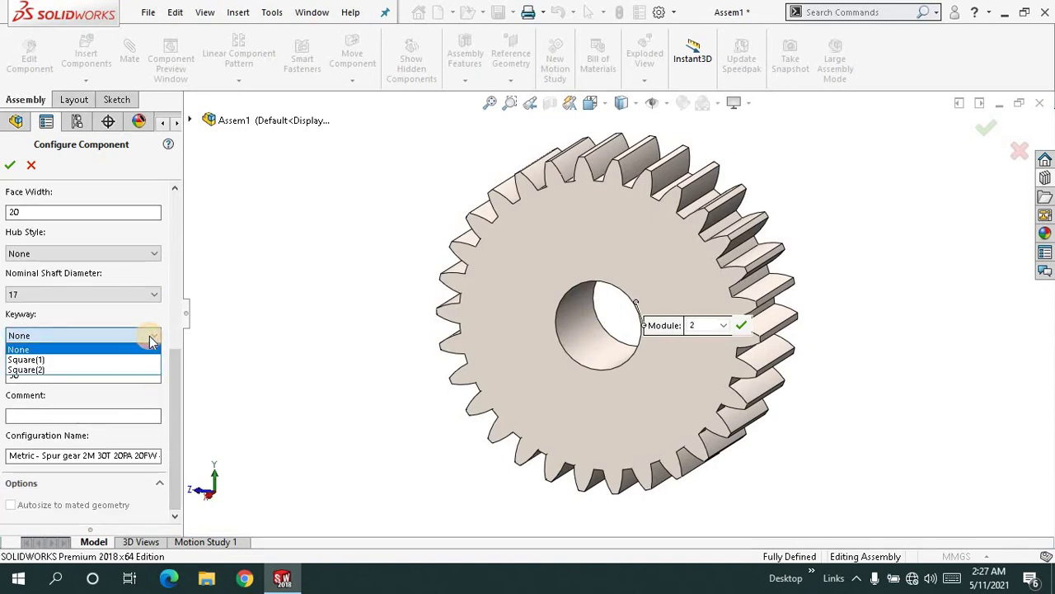
left_click(150, 360)
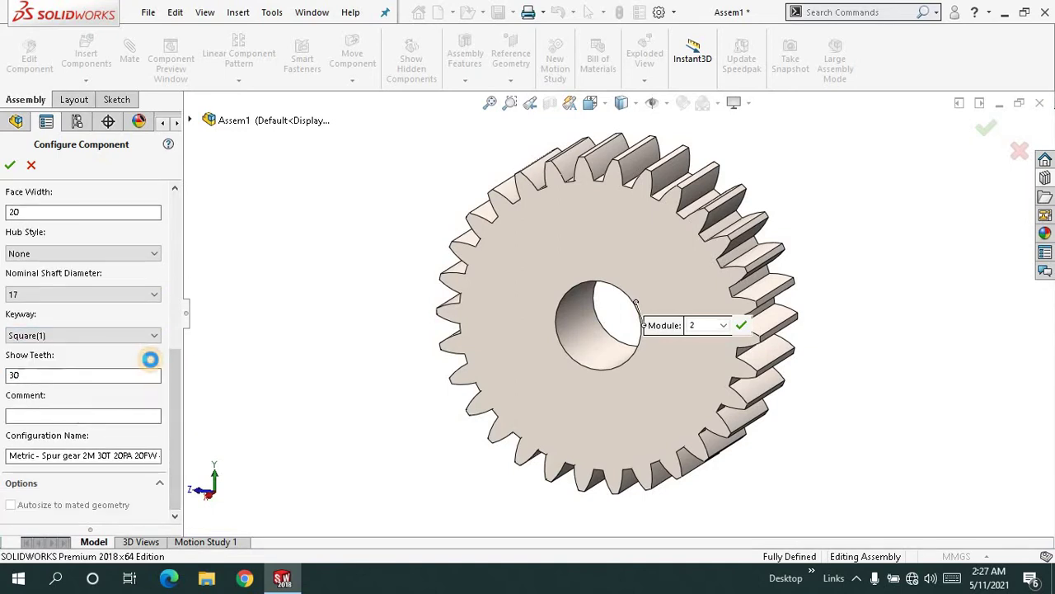
right_click(315, 212)
left_click(336, 277)
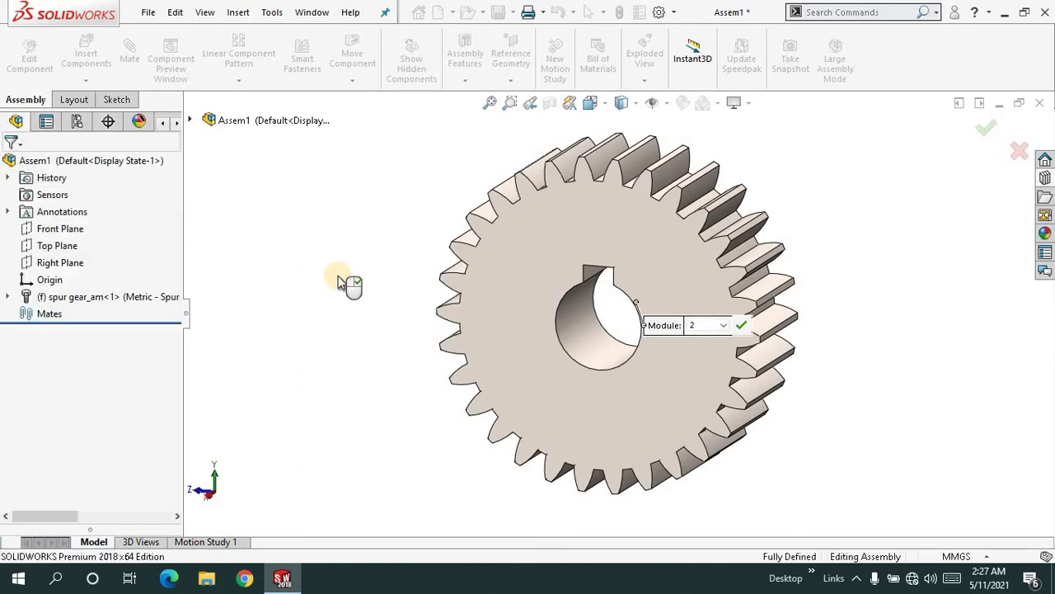
left_click(7, 164)
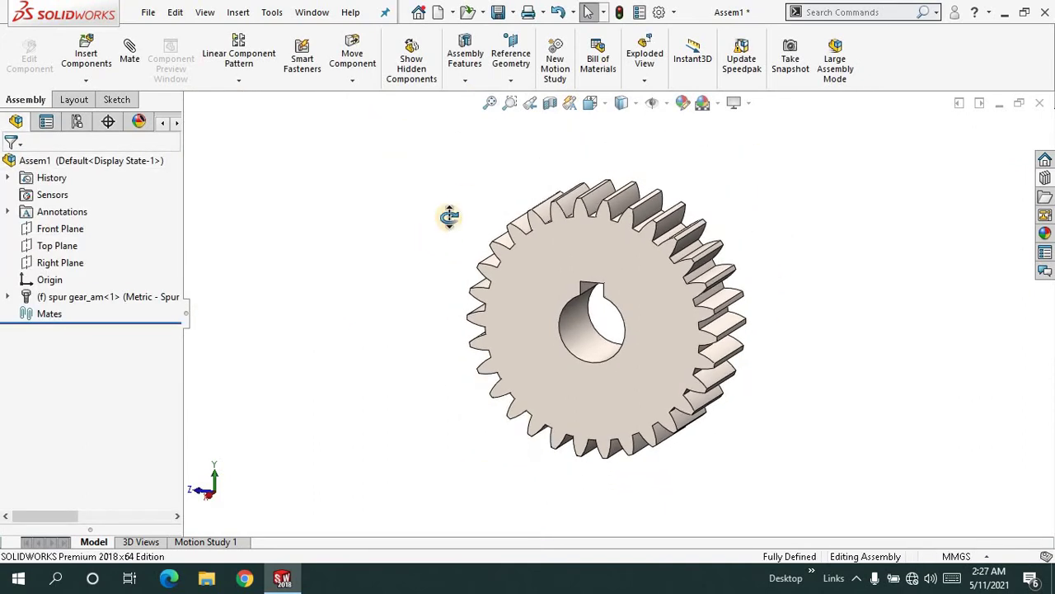
- Apply the brushed nickel appearance from the metal appearances to the spur gear
left_click(490, 103)
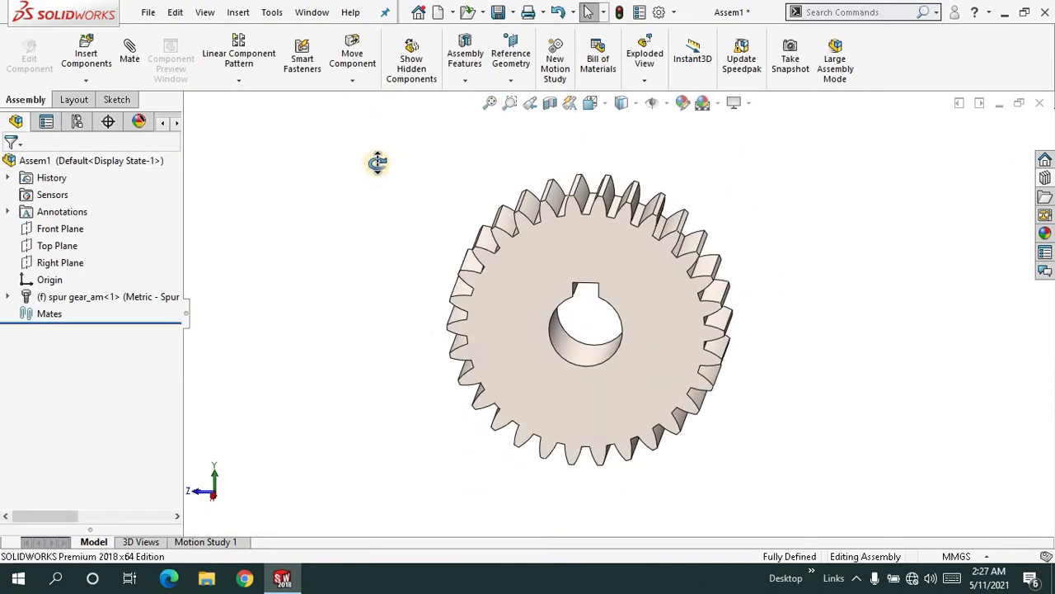
key("ctrl+7")
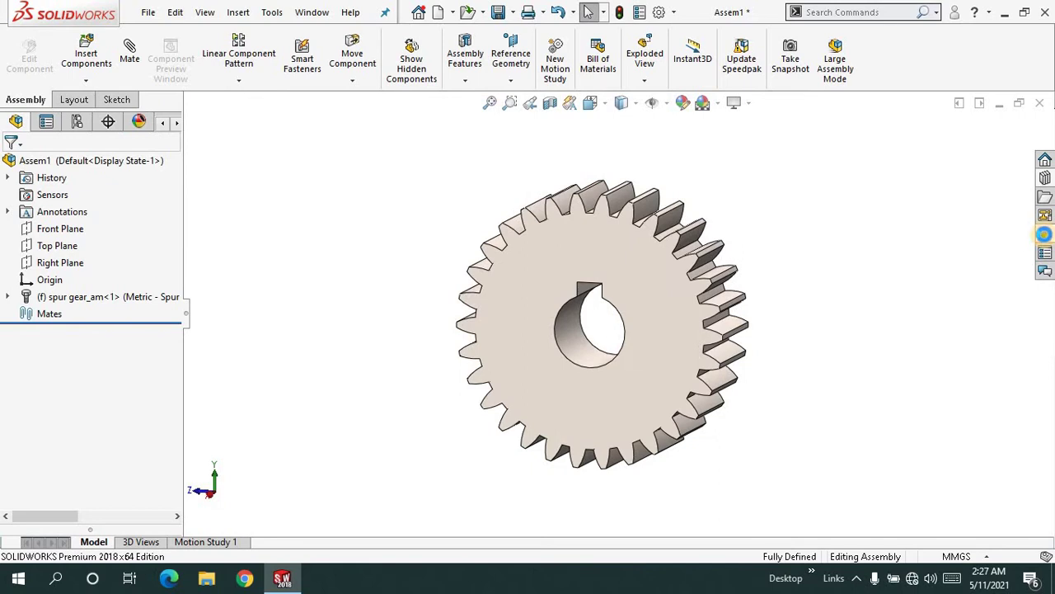
left_click(1044, 234)
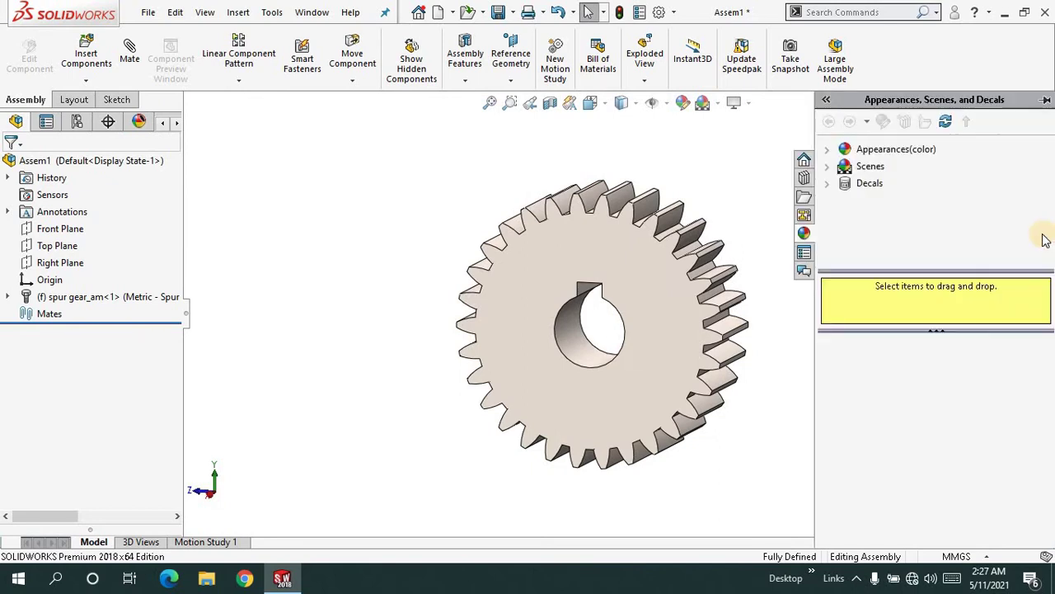
left_click(828, 151)
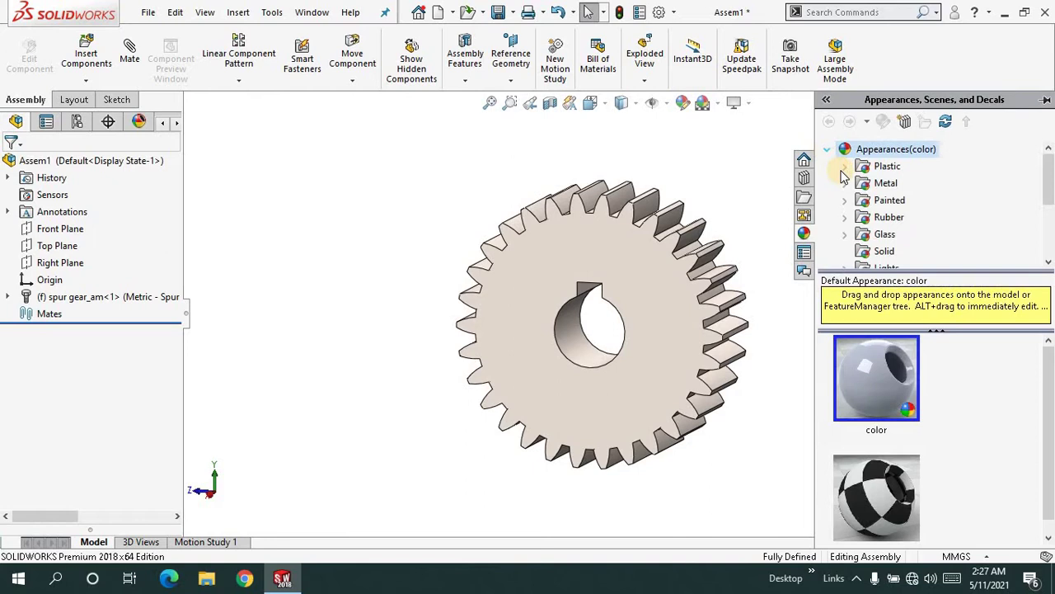
left_click(846, 184)
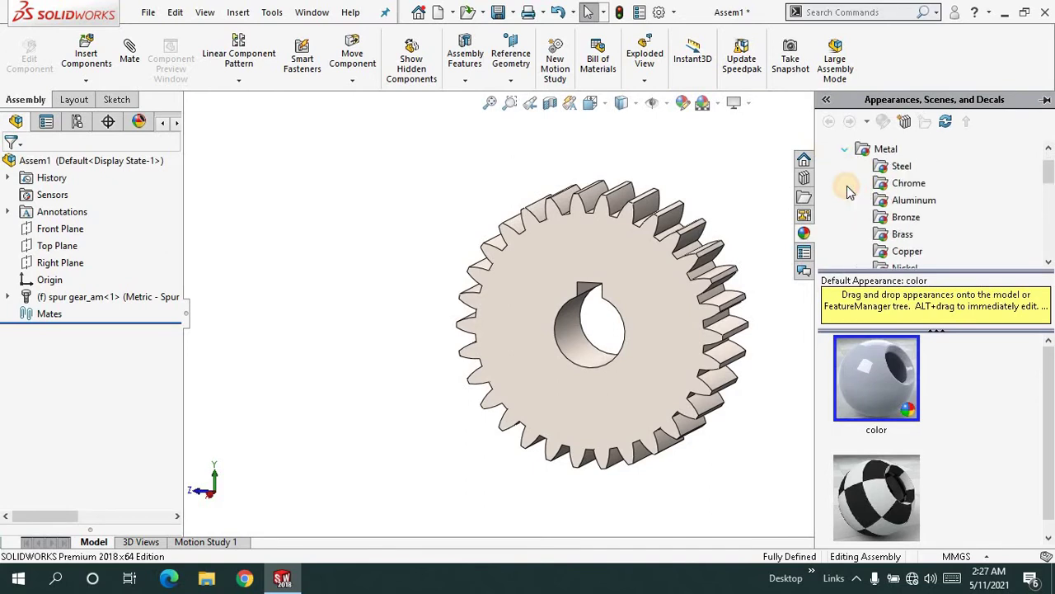
scroll(896, 233, "down", 1)
left_click(894, 219)
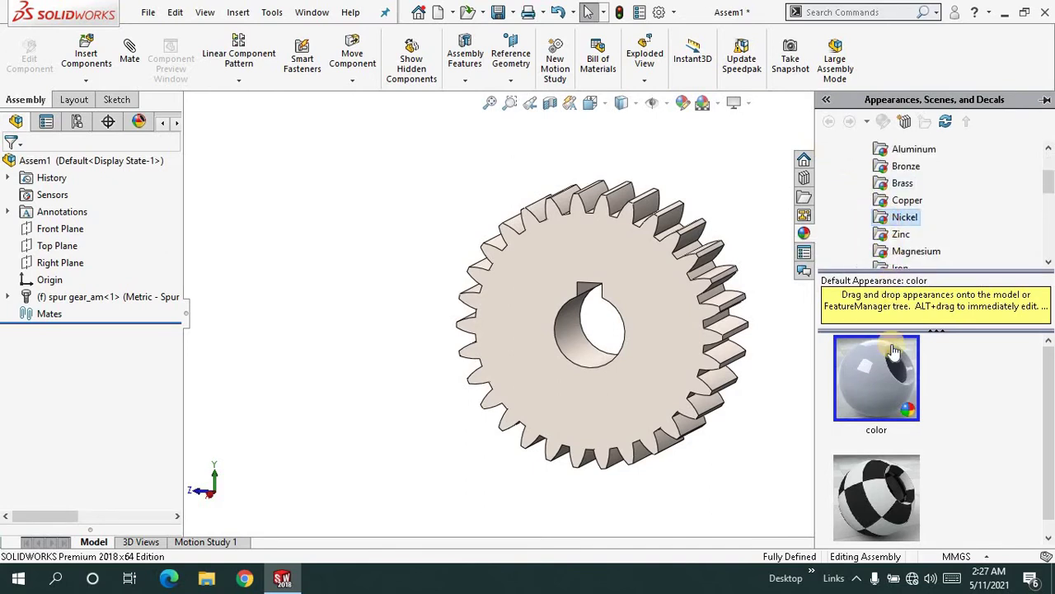
scroll(880, 473, "down", 1)
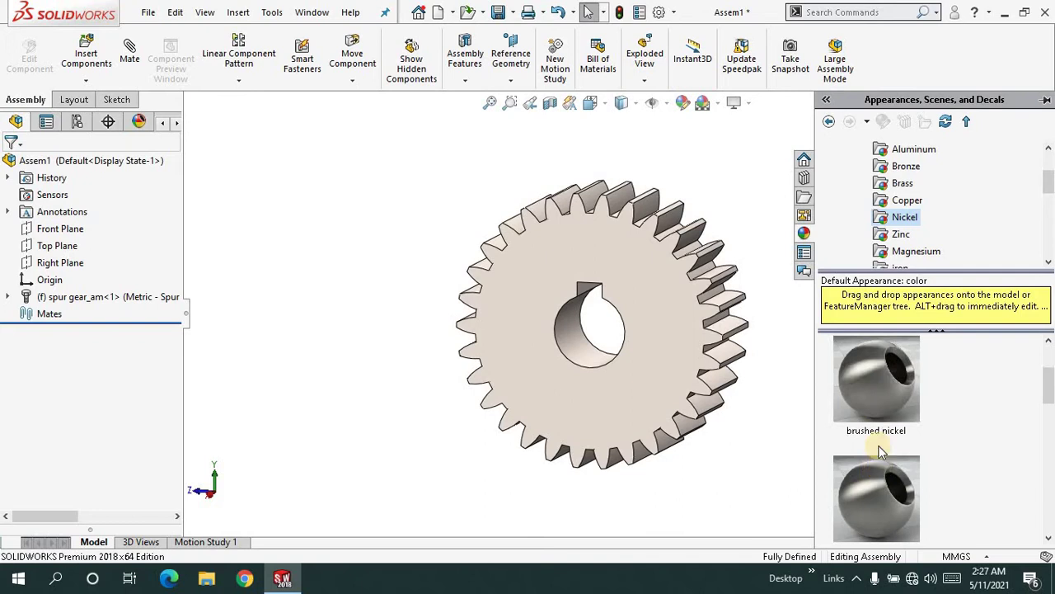
left_click(877, 402)
mouse_move(876, 402)
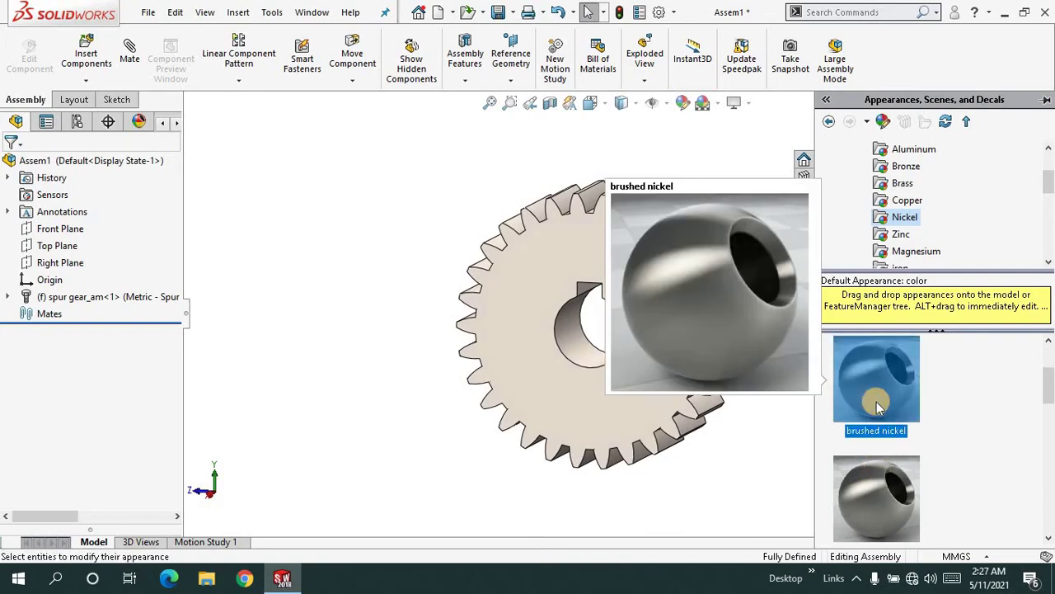
mouse_move(877, 401)
left_mouse_down()
mouse_move(389, 207)
mouse_move(487, 122)
left_mouse_up()
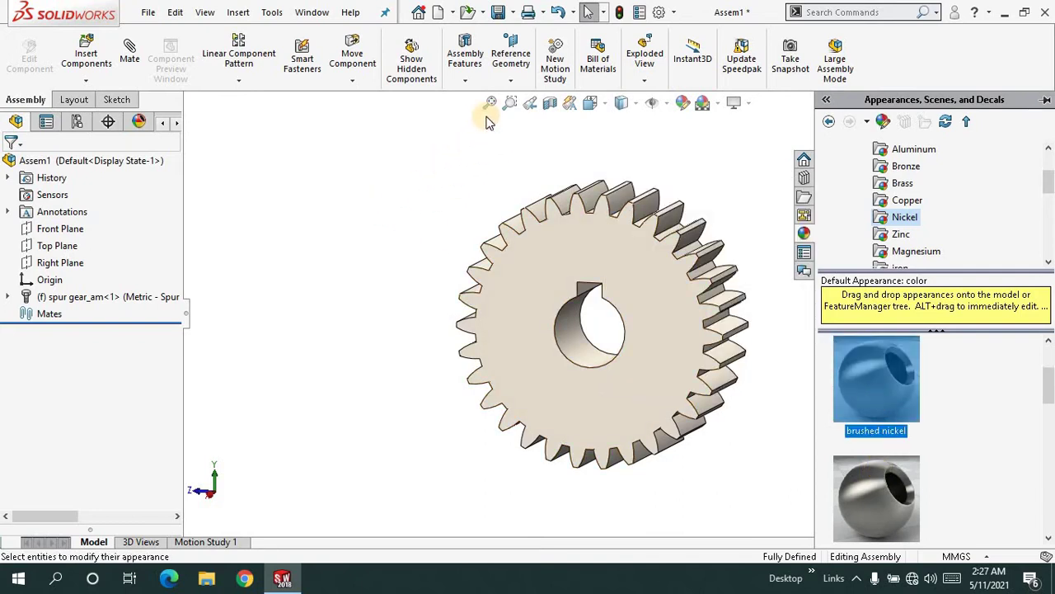
middle_click_drag(432, 195, 487, 104)
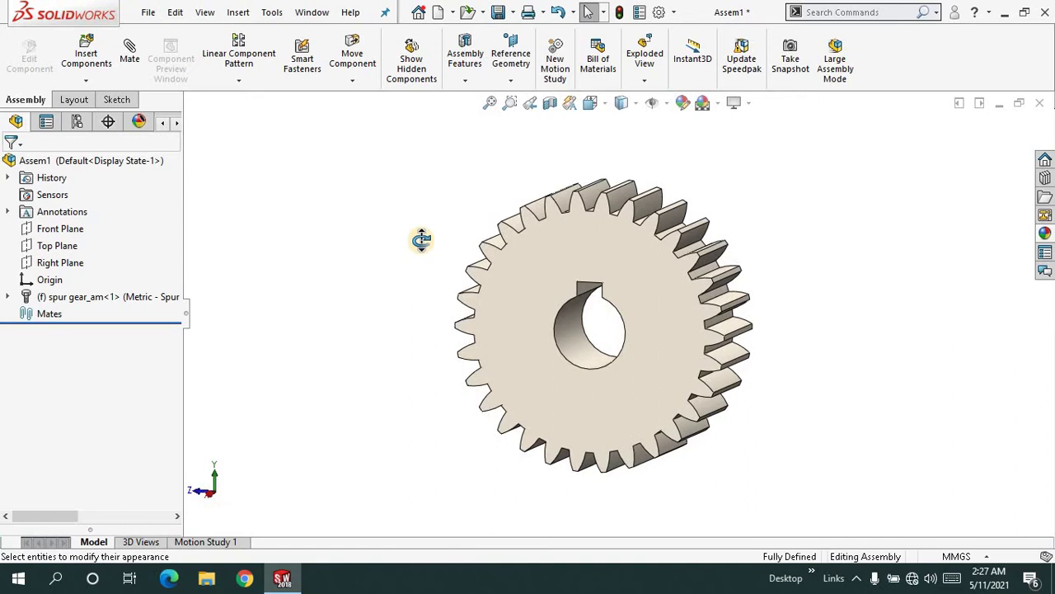
mouse_move(420, 238)
middle_mouse_down()
mouse_move(418, 213)
mouse_move(418, 227)
middle_mouse_up()
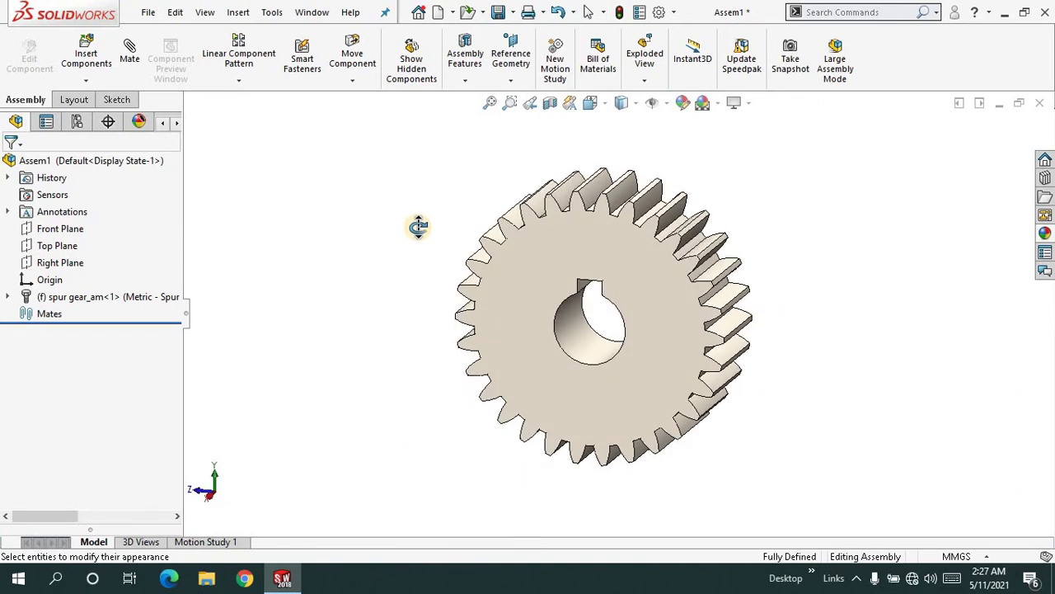
middle_click_drag(483, 106, 528, 247)
middle_click_drag(607, 299, 490, 151)
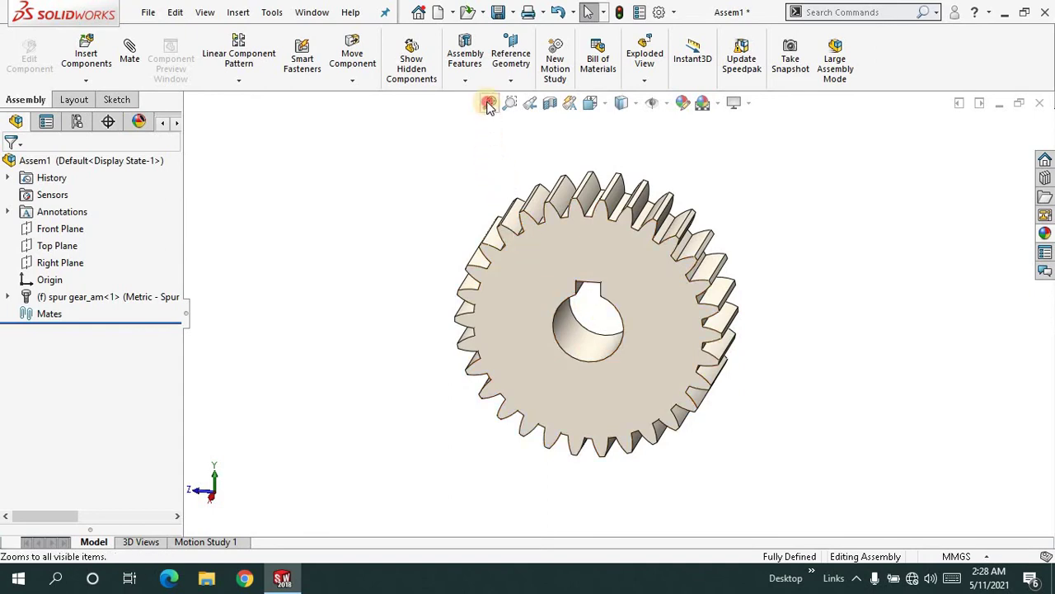
middle_click_drag(448, 193, 440, 203)
middle_click_drag(439, 166, 469, 231)
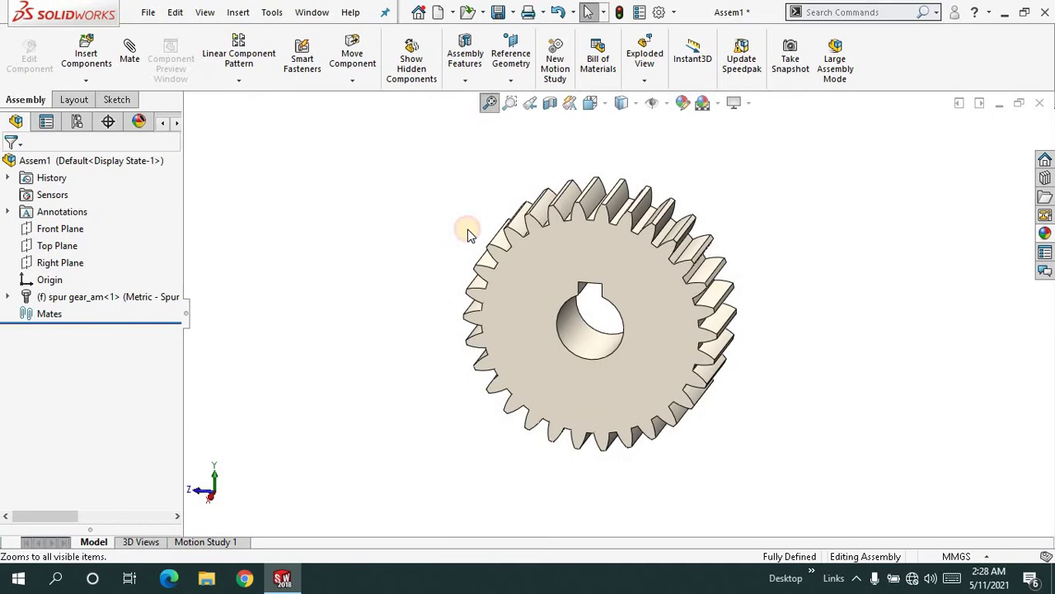
middle_click_drag(452, 189, 446, 216)
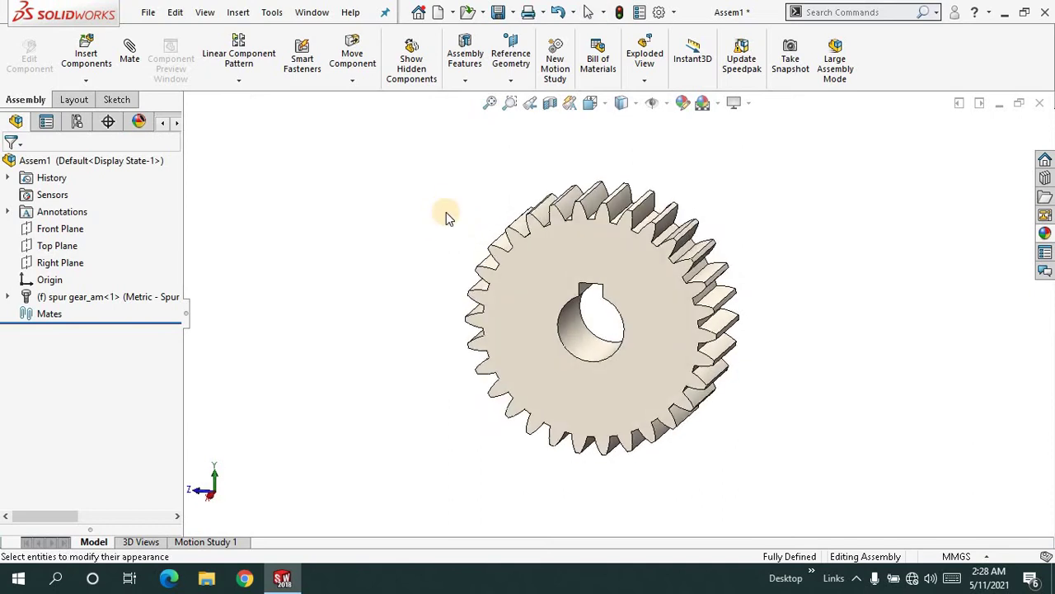
- Reopen the spur gear's Toolbox component configuration for editing and set its number of teeth to 34
right_click(508, 273)
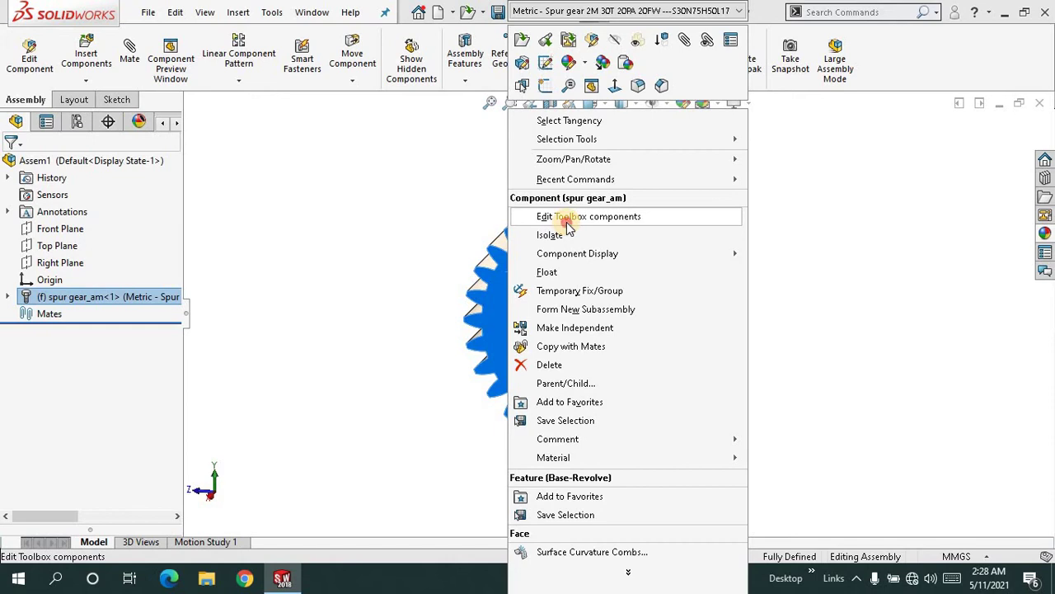
left_click(567, 217)
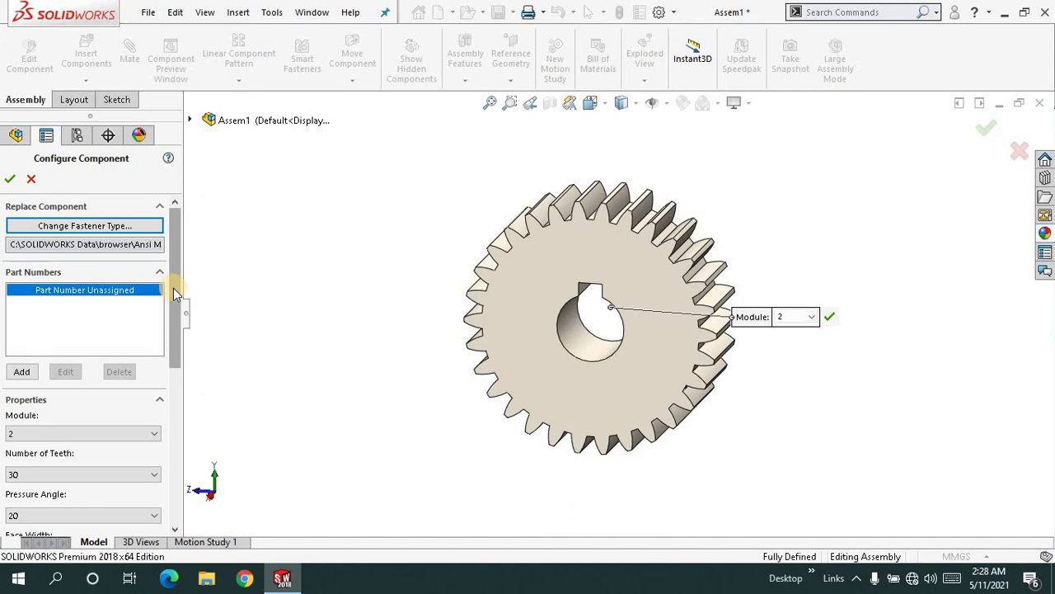
left_click_drag(173, 295, 165, 357)
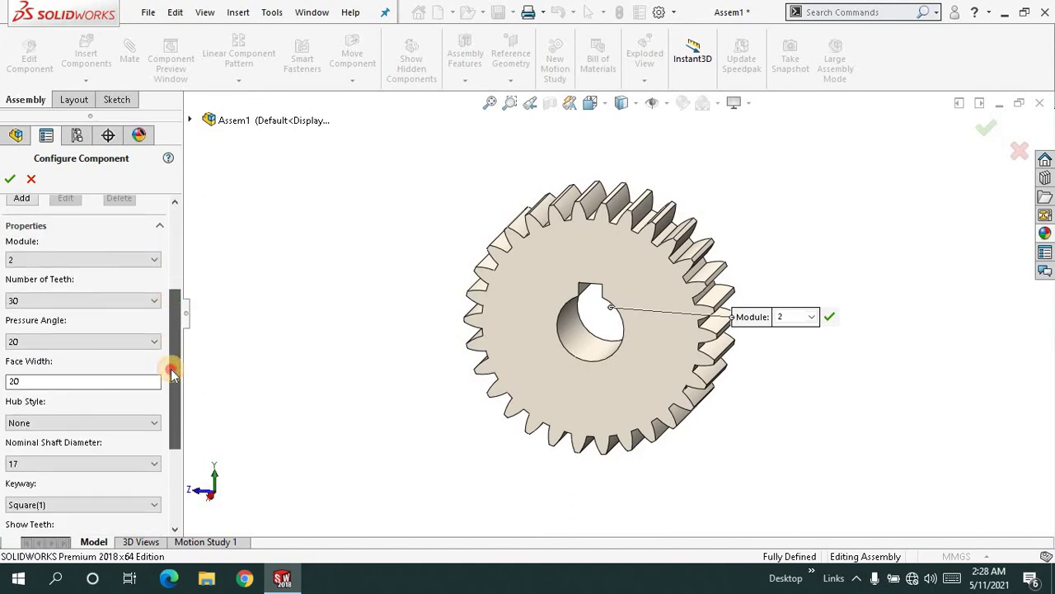
left_click(152, 305)
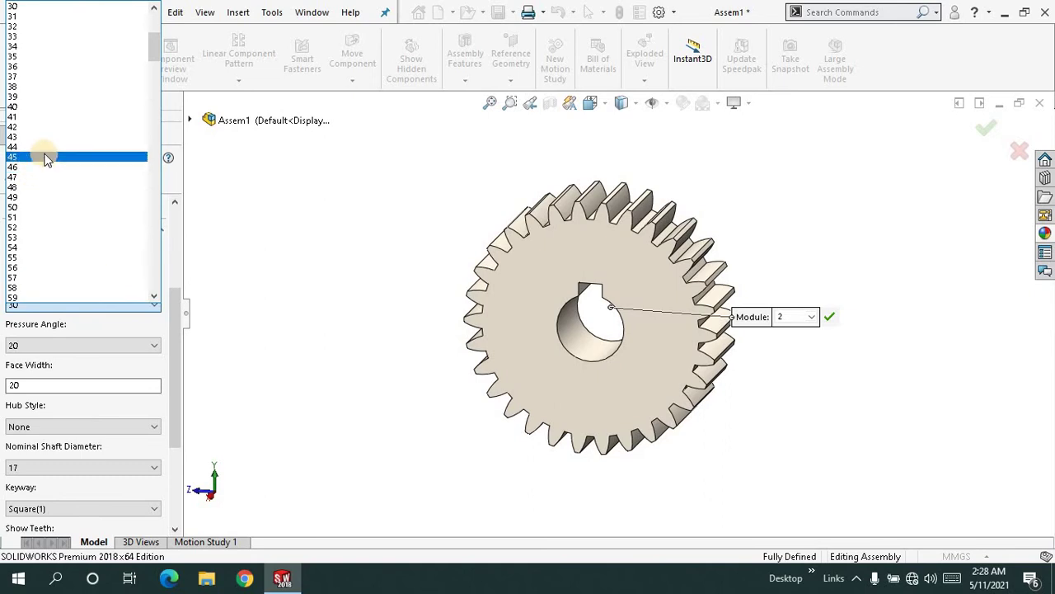
scroll(44, 155, "up", 1)
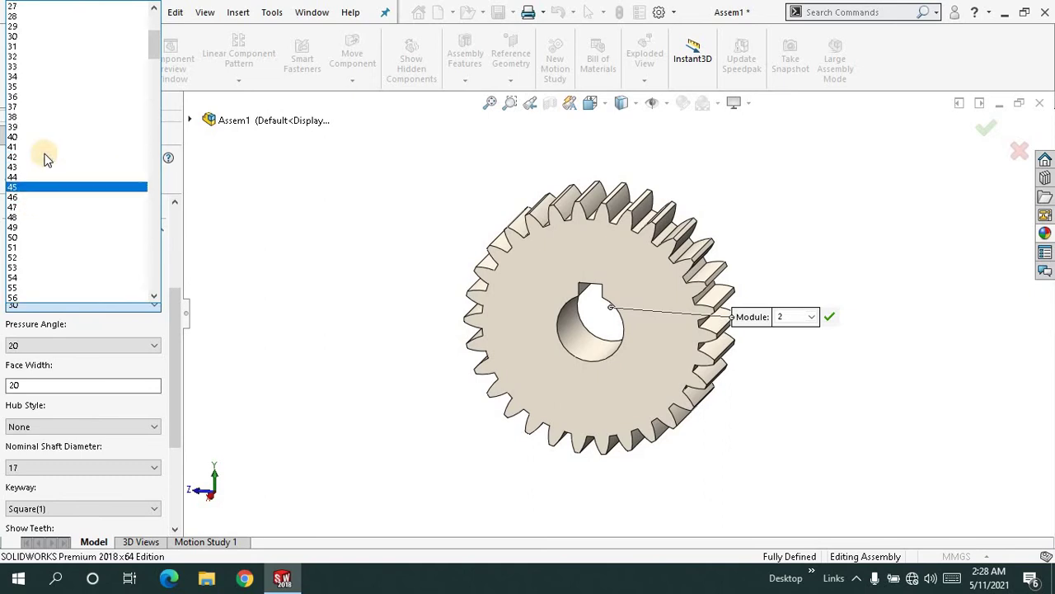
left_click(38, 38)
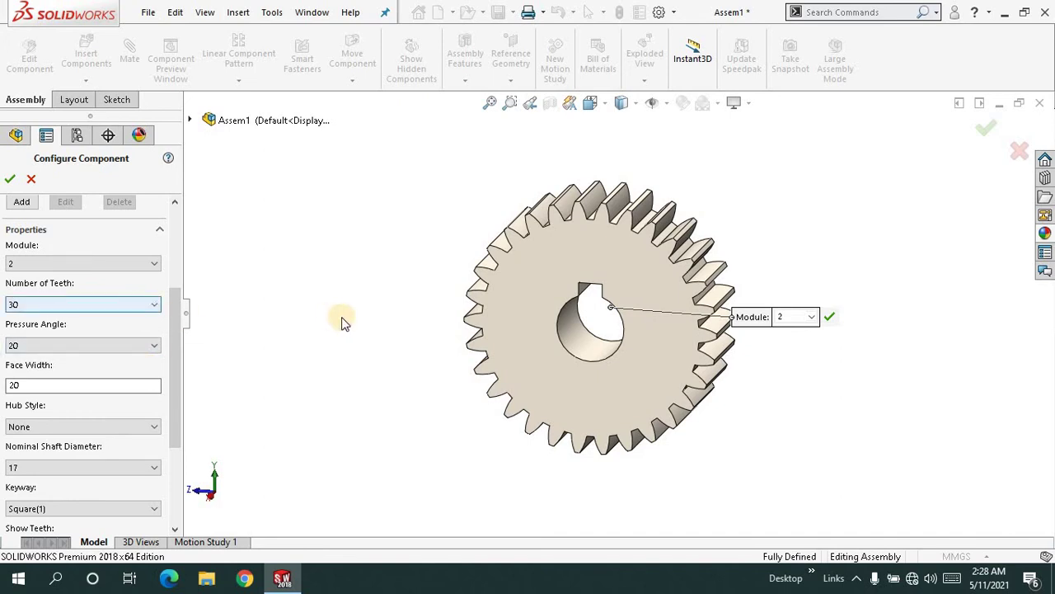
scroll(174, 317, "up", 2)
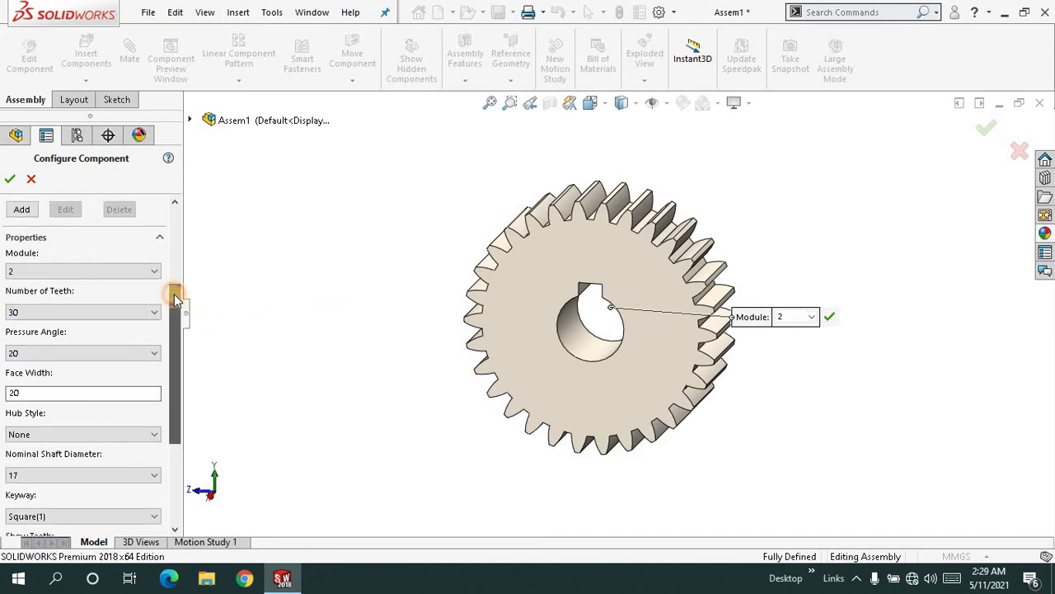
left_click(155, 333)
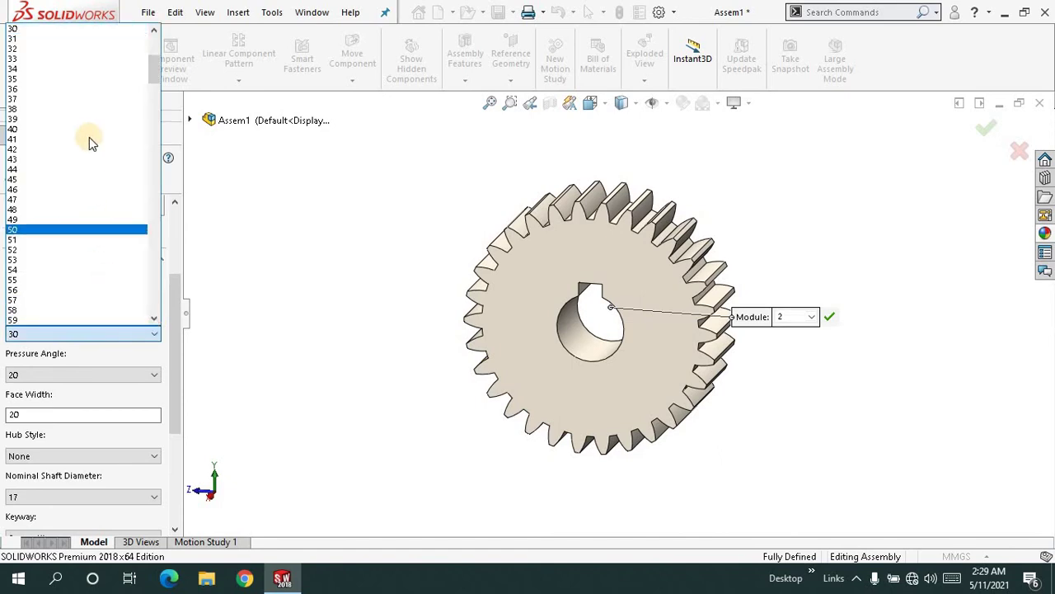
left_click(89, 68)
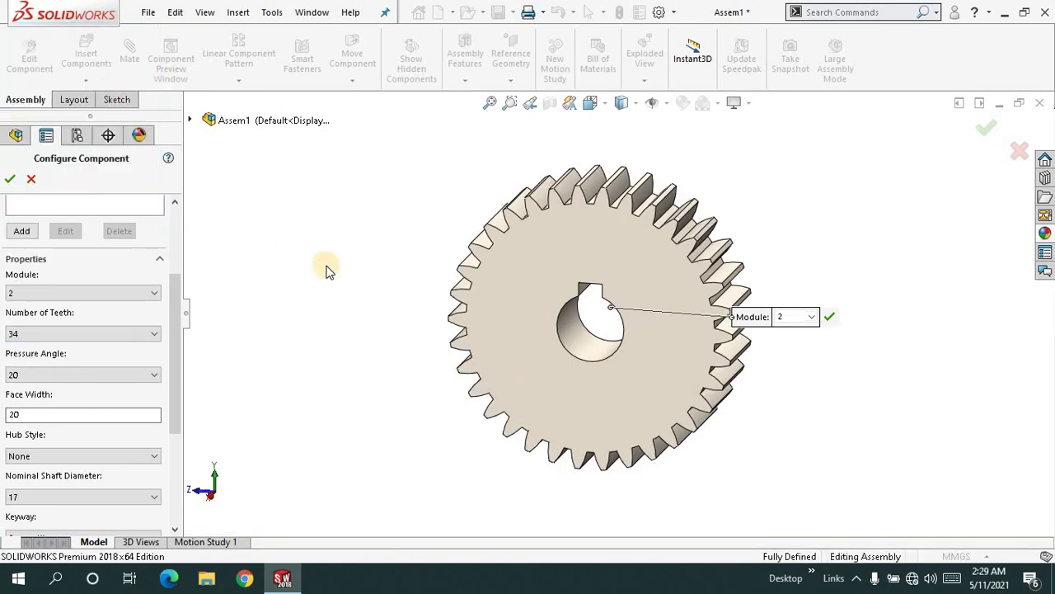
left_click(490, 102)
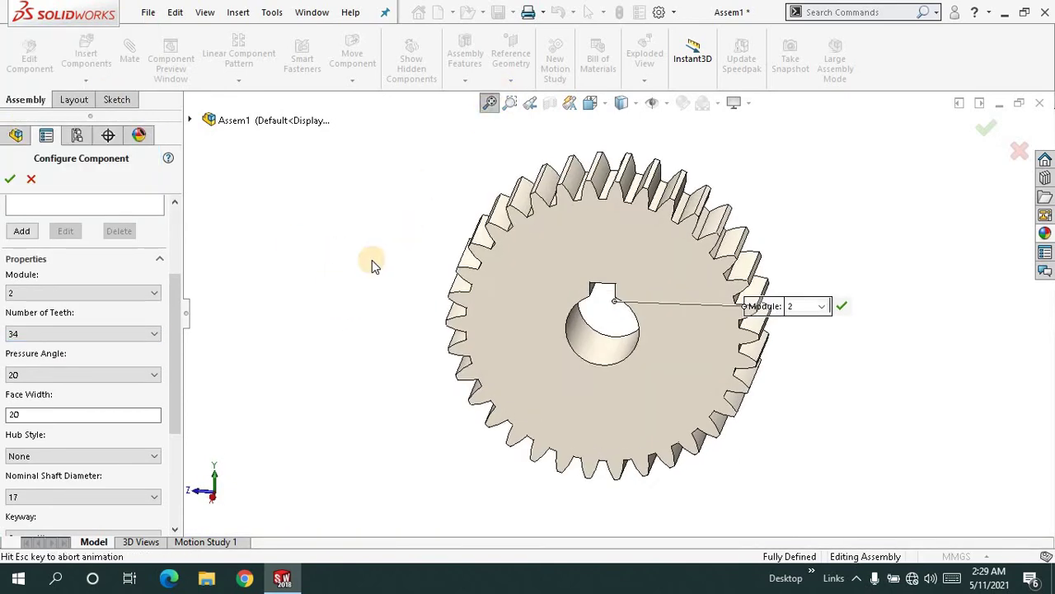
middle_click_drag(351, 210, 349, 266)
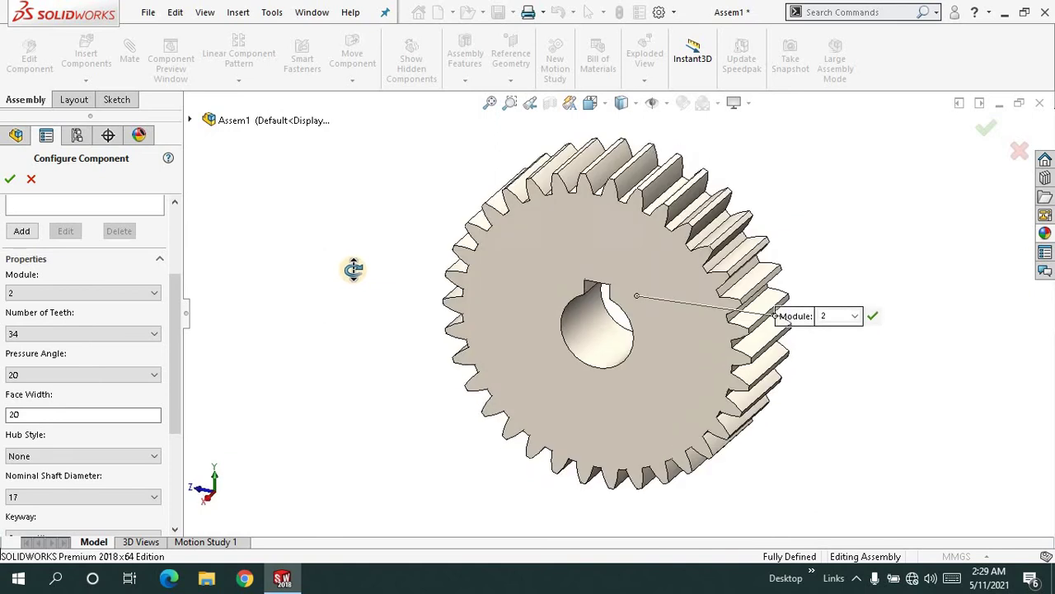
- Set the spur gear's pressure angle to 14.5 and accept the edited component configuration
left_click(174, 364)
left_click_drag(174, 364, 170, 378)
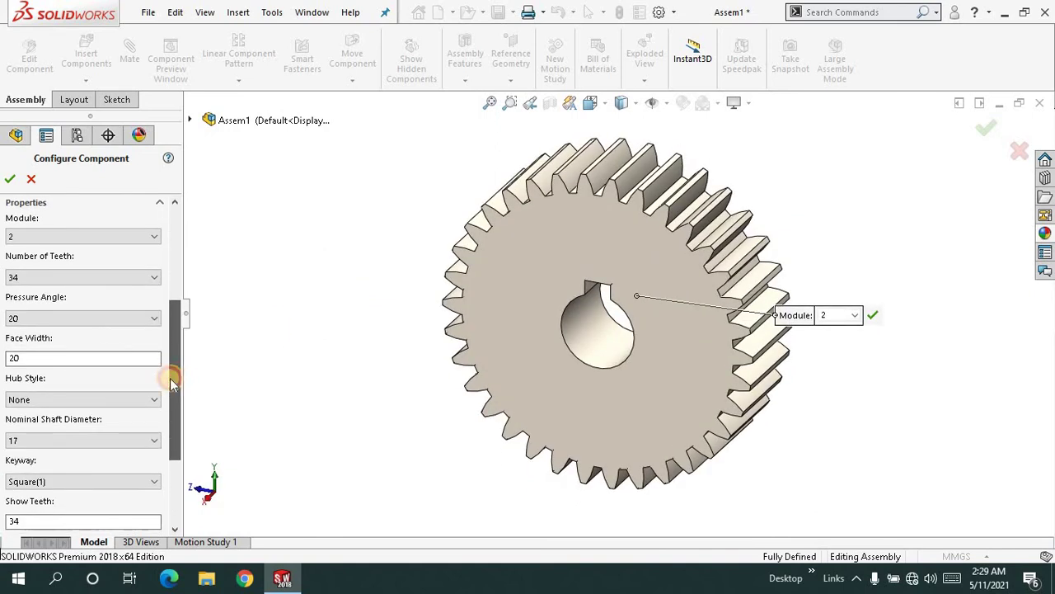
left_click(90, 318)
left_click(85, 343)
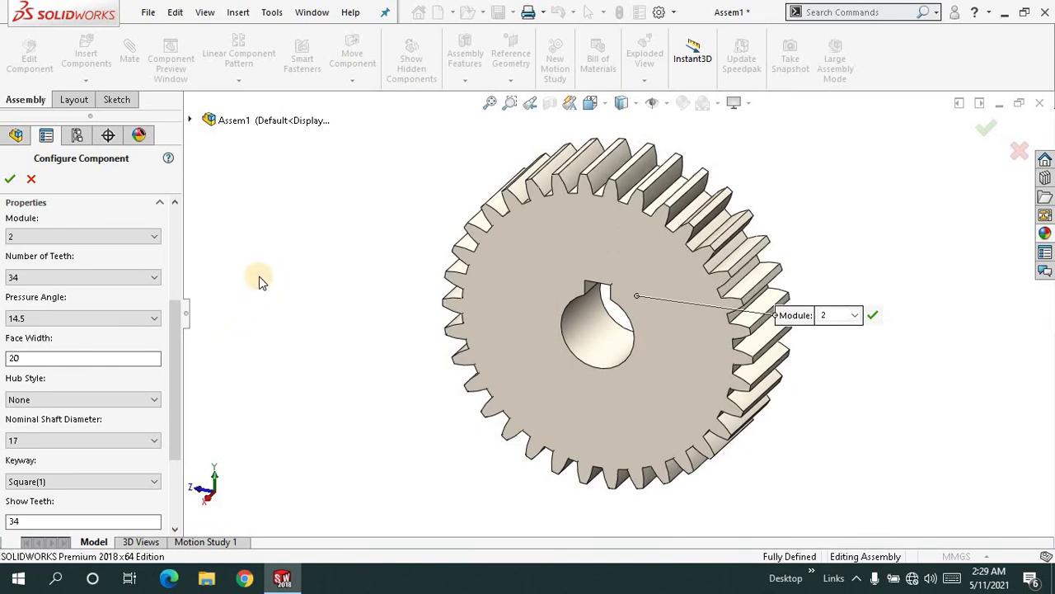
middle_click_drag(288, 280, 213, 326)
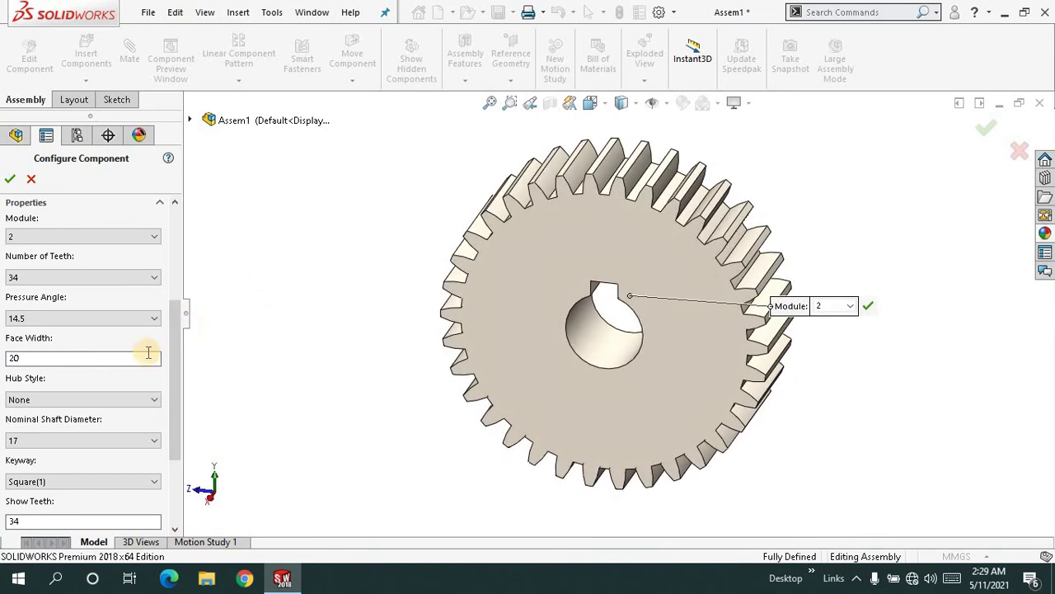
left_click(10, 179)
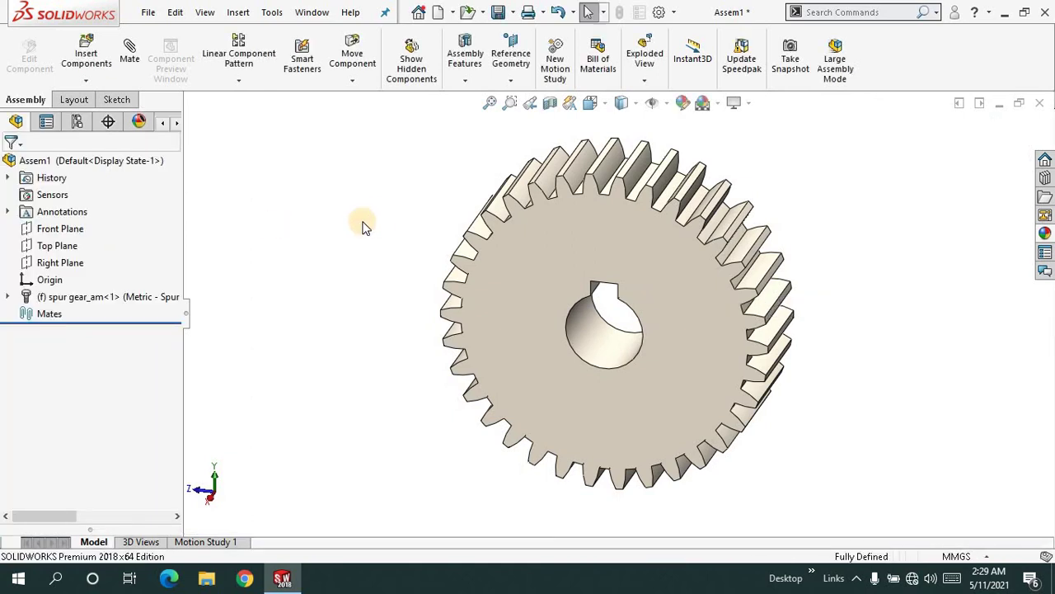
left_click(490, 102)
middle_click_drag(363, 249, 462, 140)
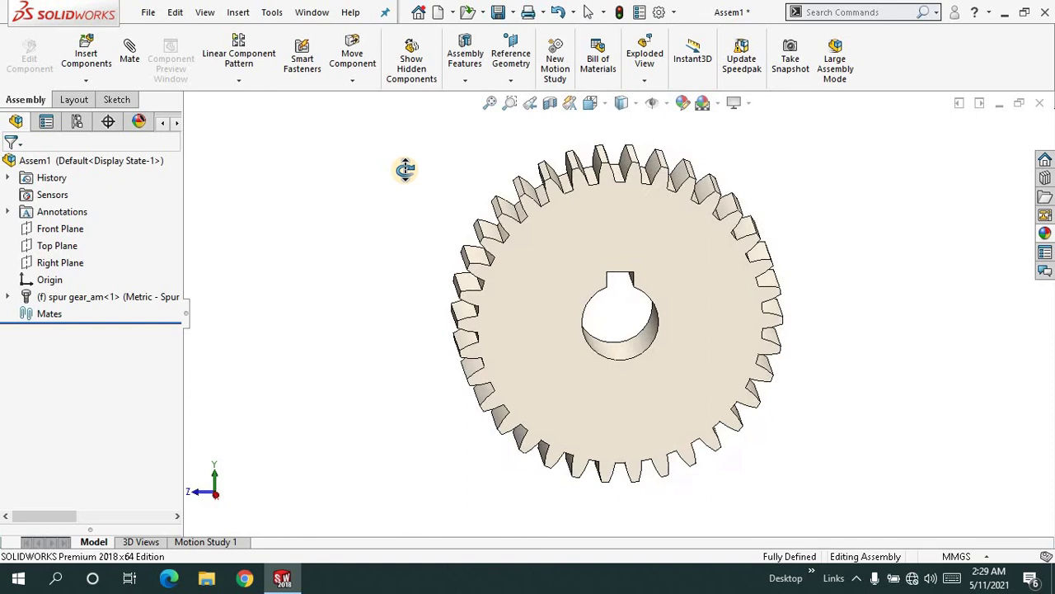
left_click(489, 103)
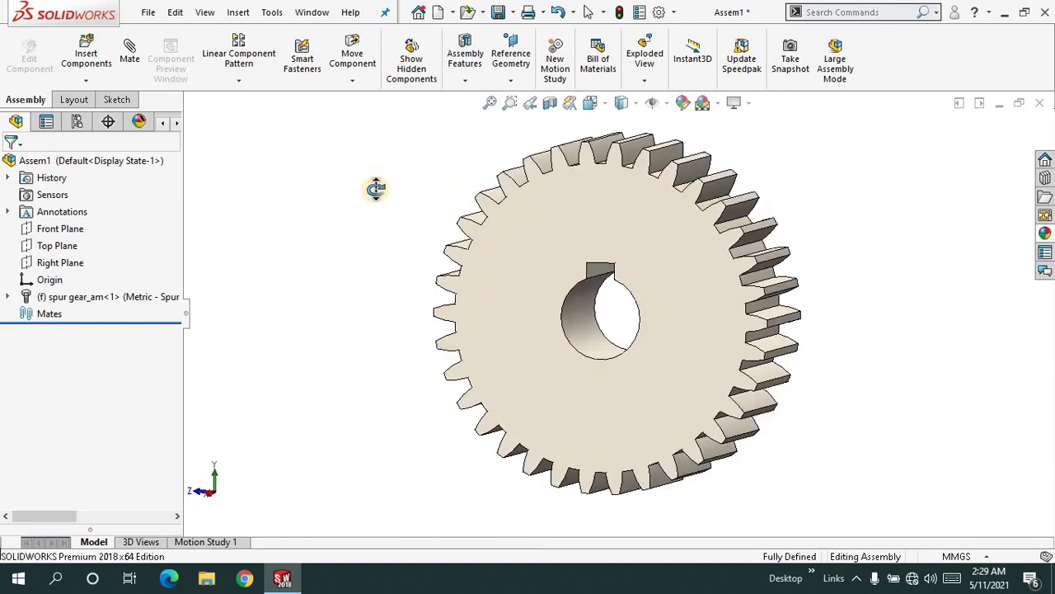